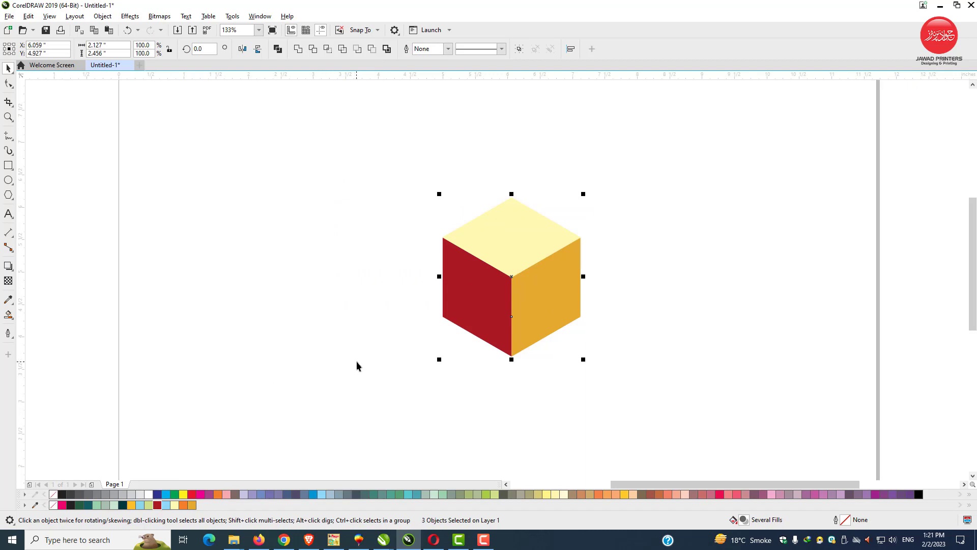
# Step: Duplicate the cube's orange right face and place the copy against the upper-left edge of the cream top
pyautogui.click(355, 363)
pyautogui.click(8, 117)
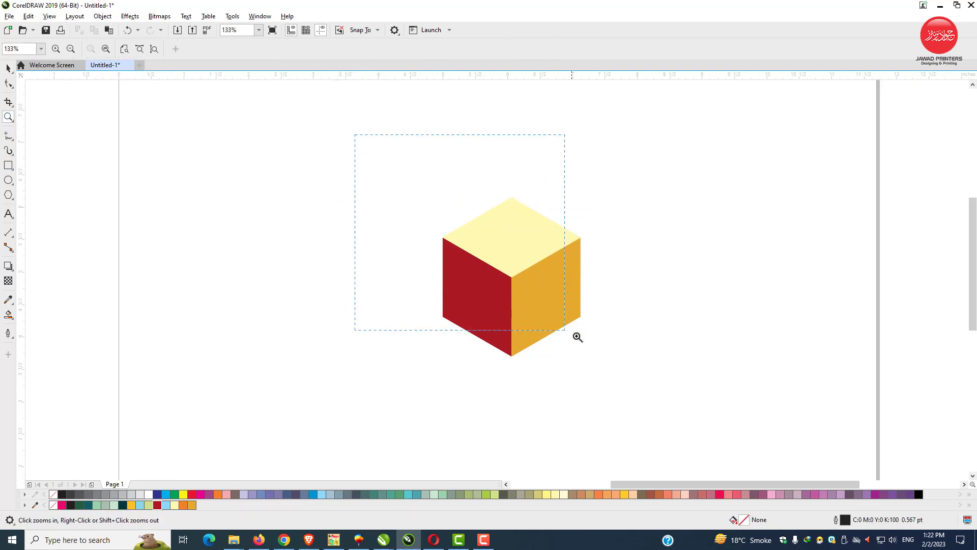
pyautogui.moveTo(709, 413); pyautogui.dragTo(709, 413)
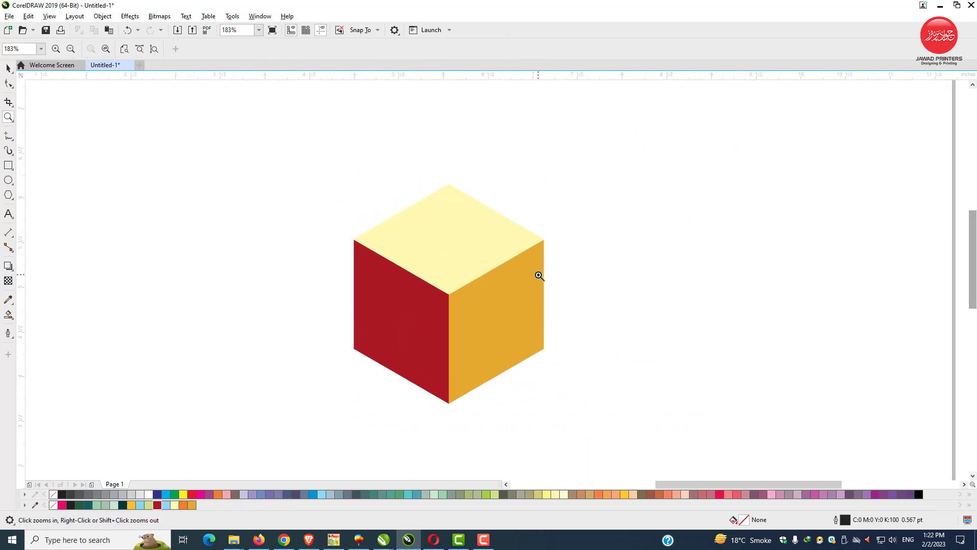
pyautogui.click(7, 68)
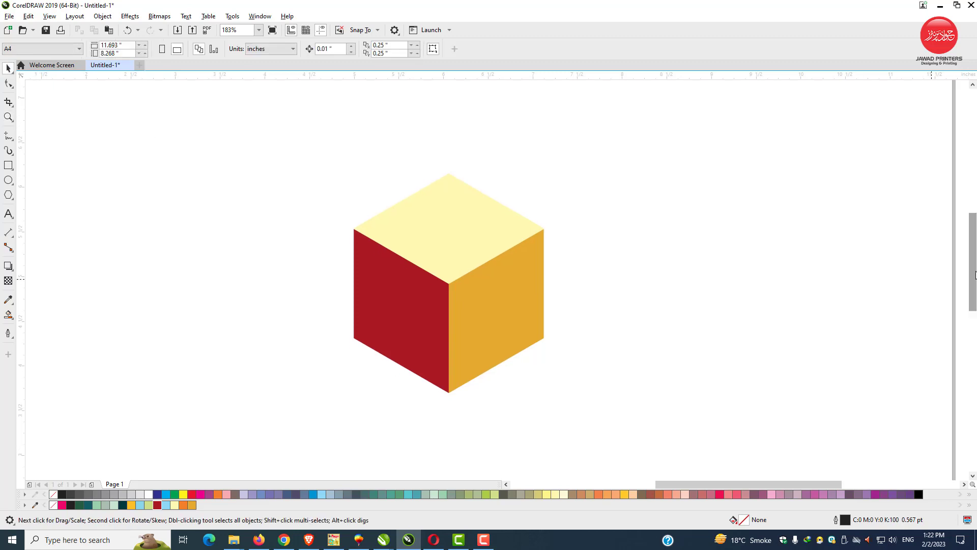
pyautogui.click(488, 327)
pyautogui.rightClick(488, 326)
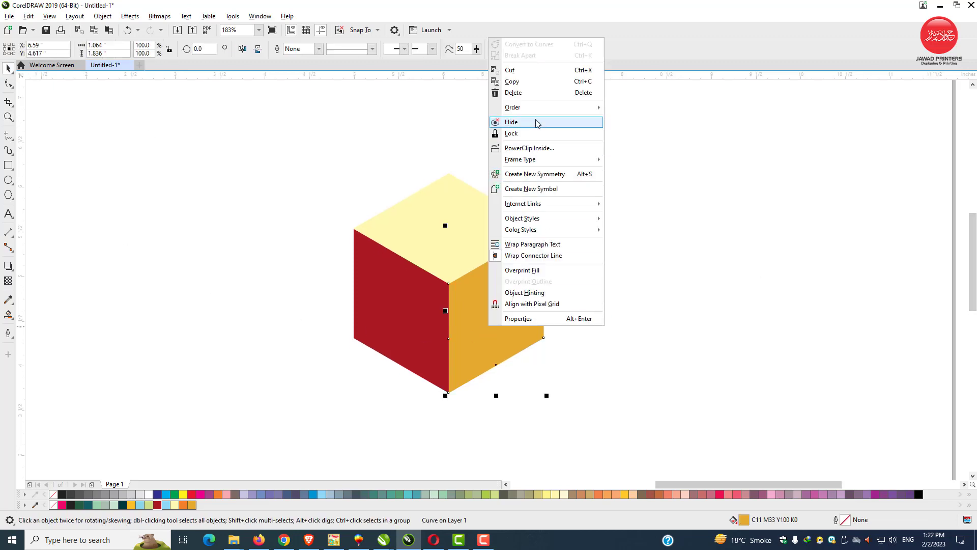
pyautogui.click(539, 81)
pyautogui.rightClick(604, 177)
pyautogui.click(640, 260)
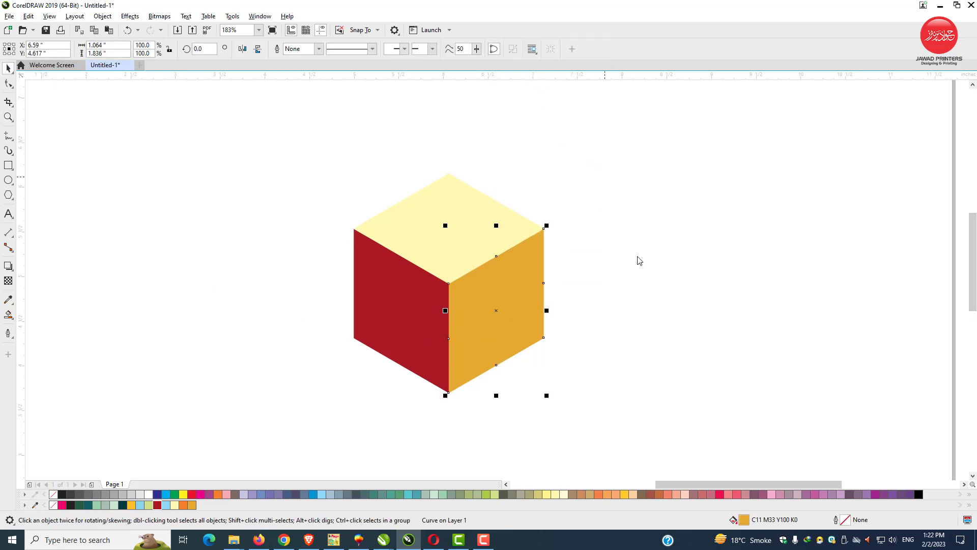
pyautogui.moveTo(535, 328); pyautogui.dragTo(440, 177)
pyautogui.click(519, 180)
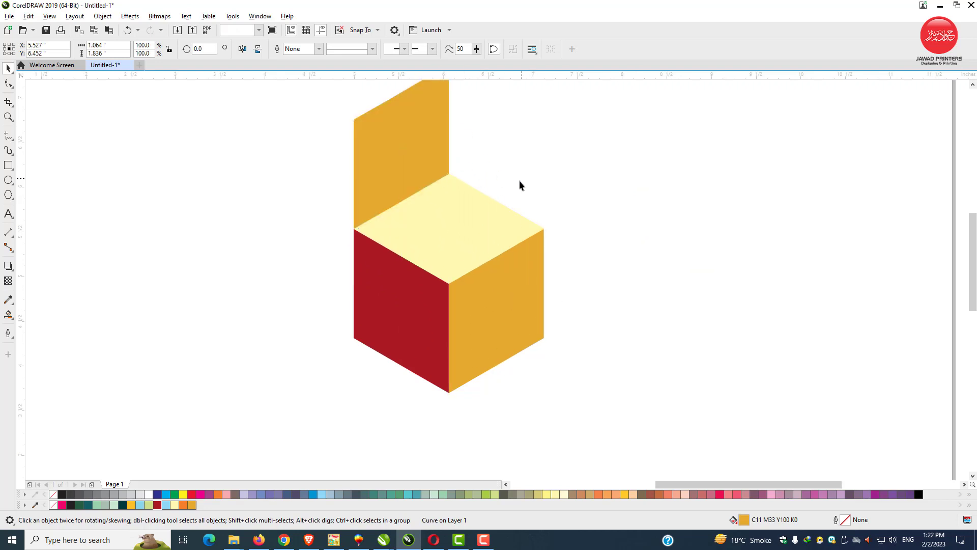
# Step: Duplicate the cube's red left face and place the copy against the upper-right edge of the cream top
pyautogui.click(424, 288)
pyautogui.rightClick(423, 288)
pyautogui.click(445, 283)
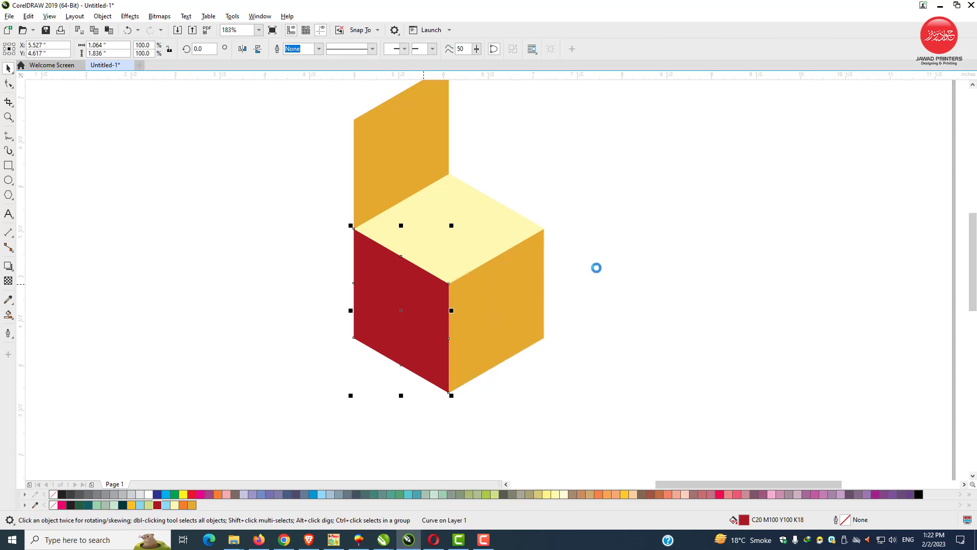
pyautogui.rightClick(597, 269)
pyautogui.click(622, 346)
pyautogui.moveTo(406, 337); pyautogui.dragTo(507, 187)
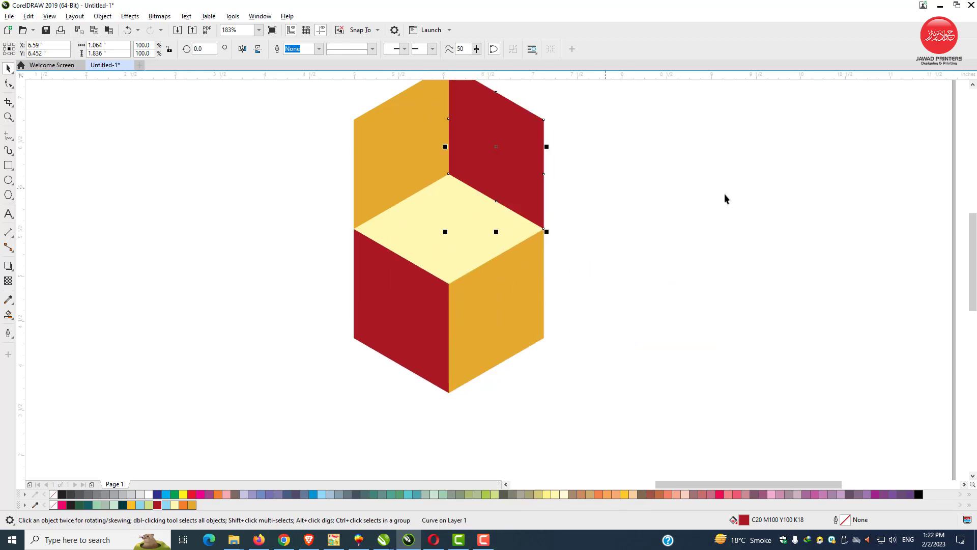
# Step: Duplicate the cream rhombus and place the copy beside the original, touching its left corner
pyautogui.scroll(1, 725, 198)
pyautogui.scroll(-2, 549, 253)
pyautogui.click(553, 229)
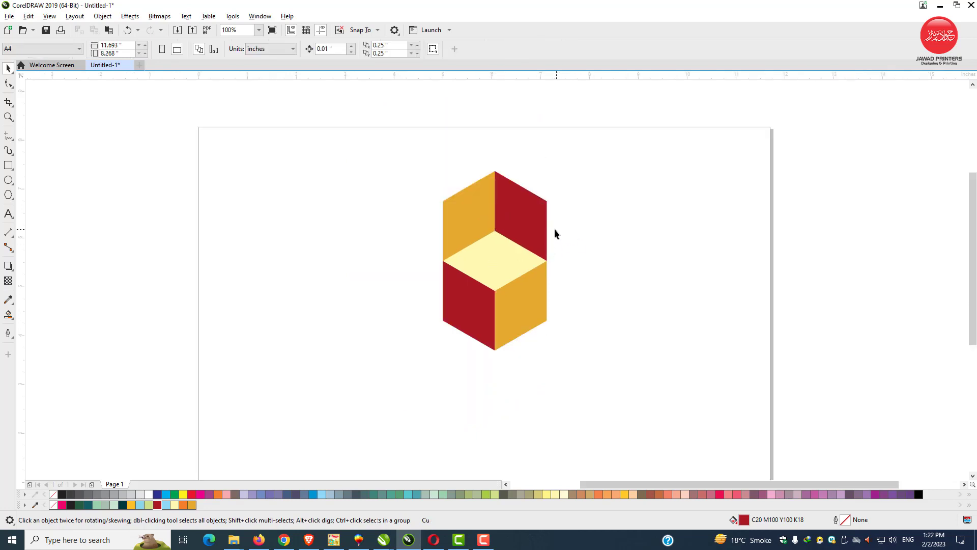
pyautogui.click(507, 268)
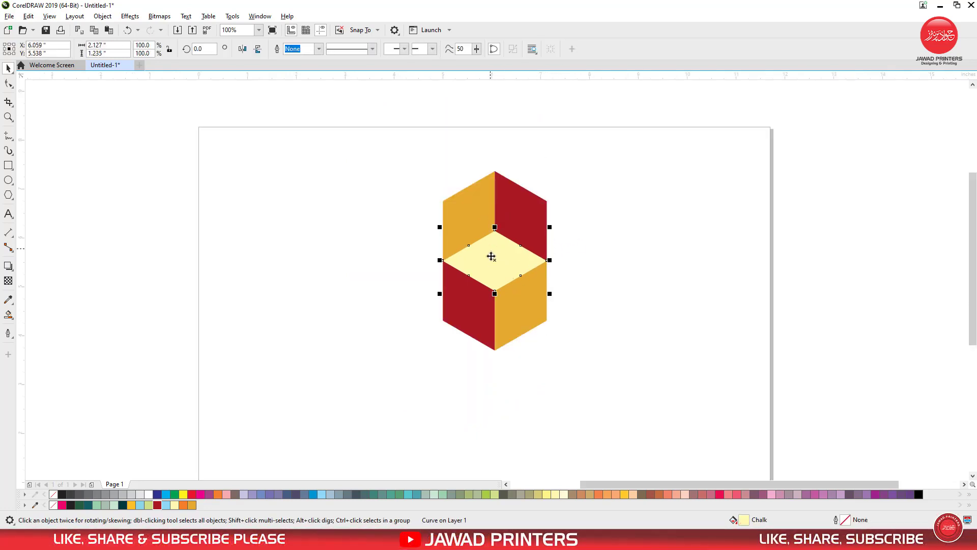
pyautogui.rightClick(508, 261)
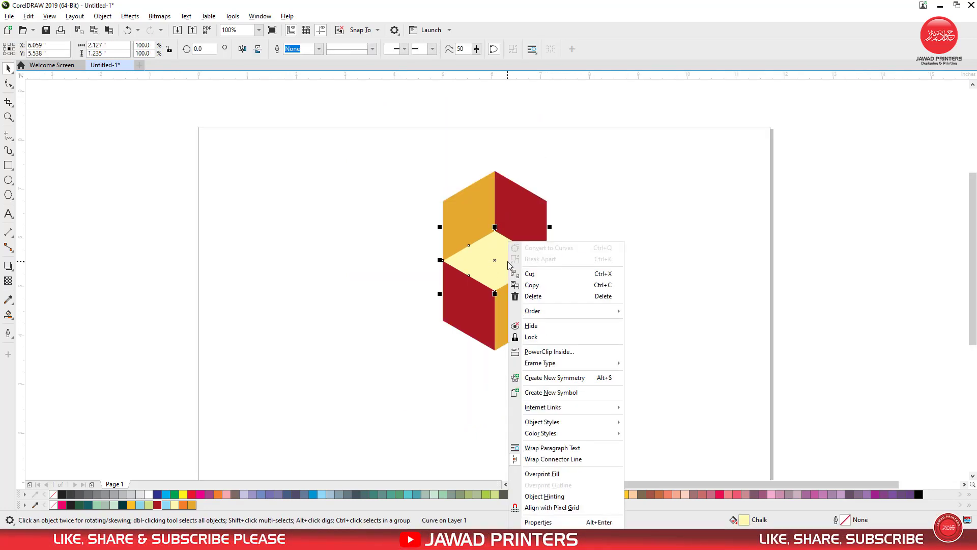
pyautogui.click(529, 282)
pyautogui.rightClick(370, 254)
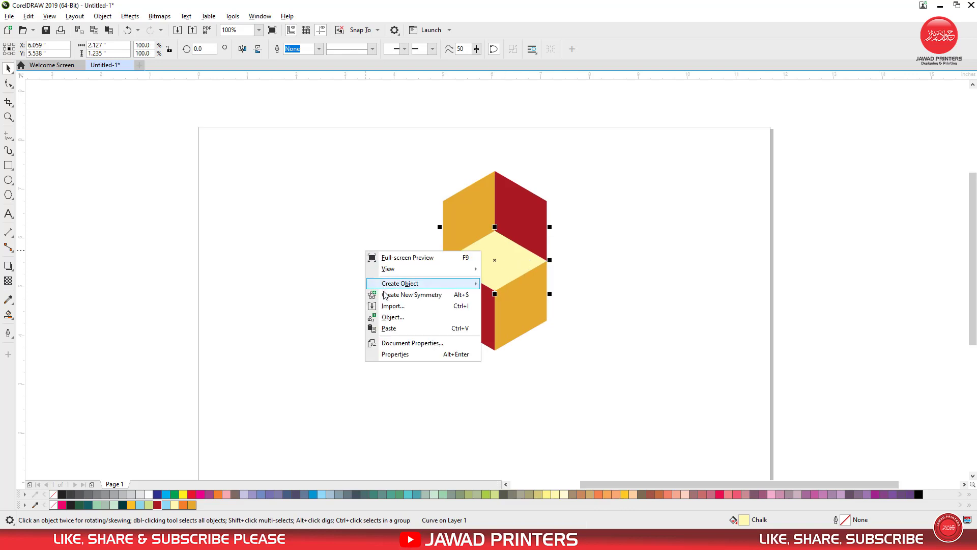
pyautogui.click(396, 322)
pyautogui.moveTo(547, 260); pyautogui.dragTo(391, 263)
pyautogui.hotkey('ctrl', 'z')
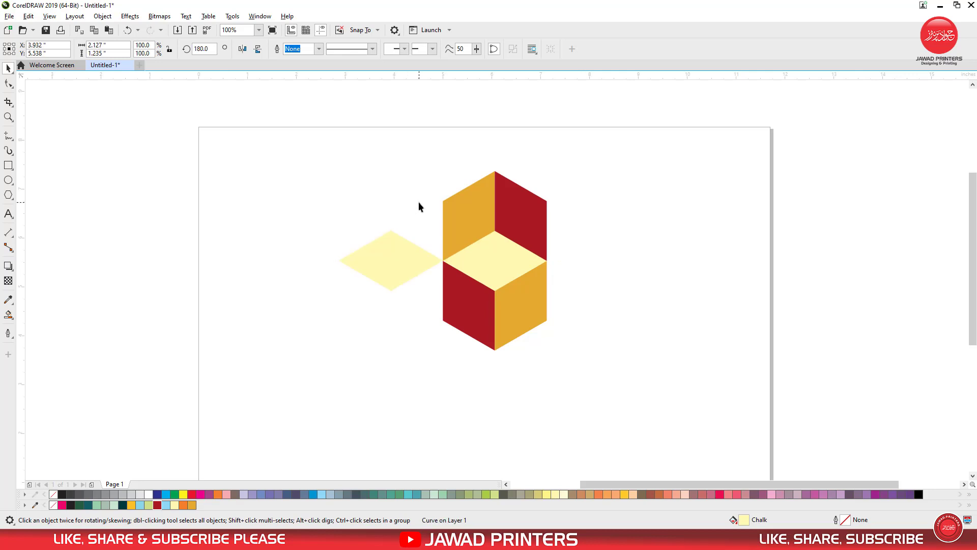
pyautogui.click(418, 202)
# Step: Duplicate the upper red face and place the copy against the left edge of the upper orange face
pyautogui.click(518, 204)
pyautogui.rightClick(518, 204)
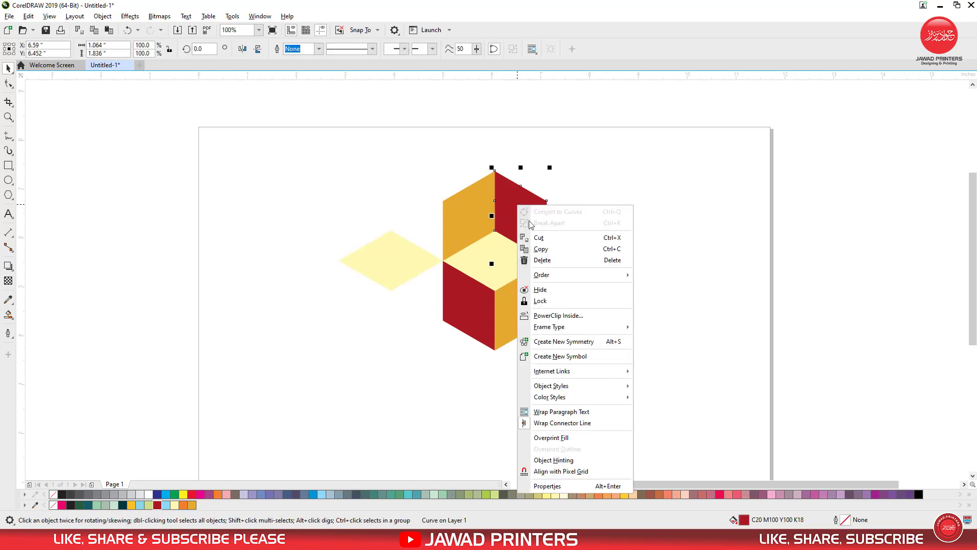
pyautogui.click(540, 247)
pyautogui.rightClick(608, 212)
pyautogui.click(630, 287)
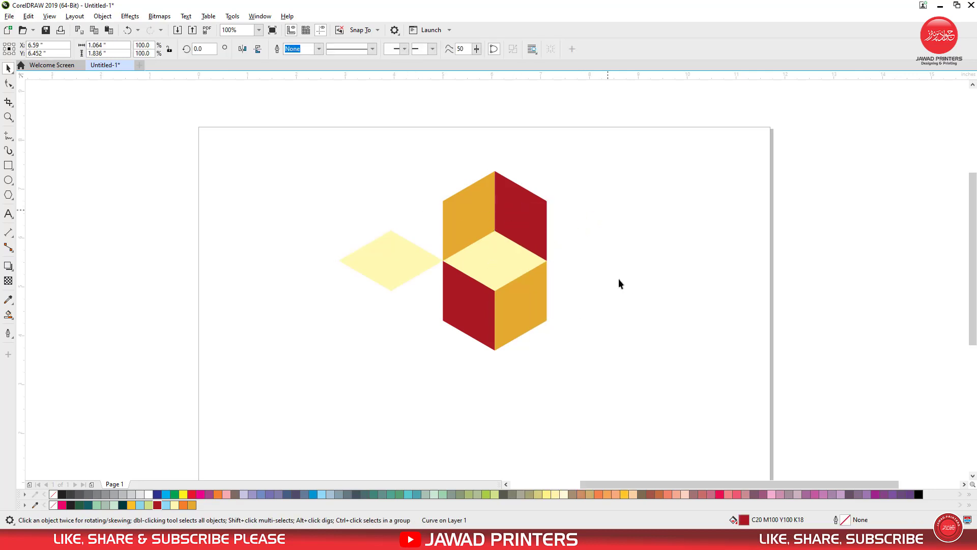
pyautogui.moveTo(530, 222); pyautogui.dragTo(436, 224)
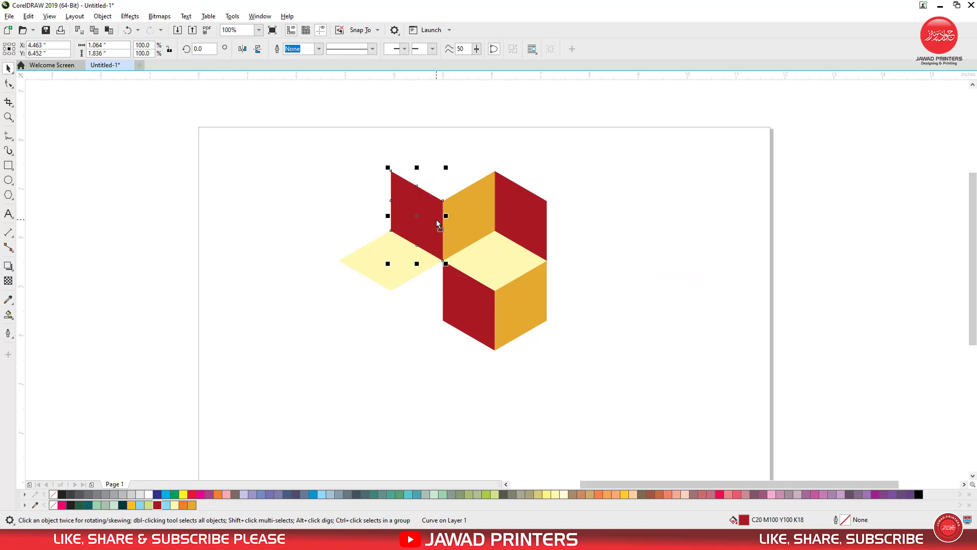
# Step: Duplicate the upper orange face and place the copy against the right edge of the upper red face
pyautogui.click(477, 203)
pyautogui.rightClick(478, 224)
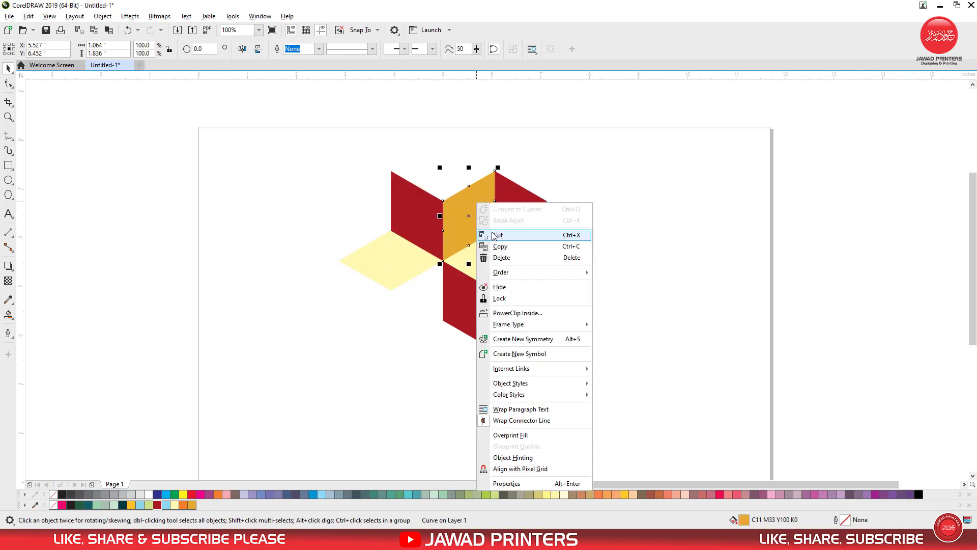
pyautogui.click(498, 248)
pyautogui.rightClick(582, 243)
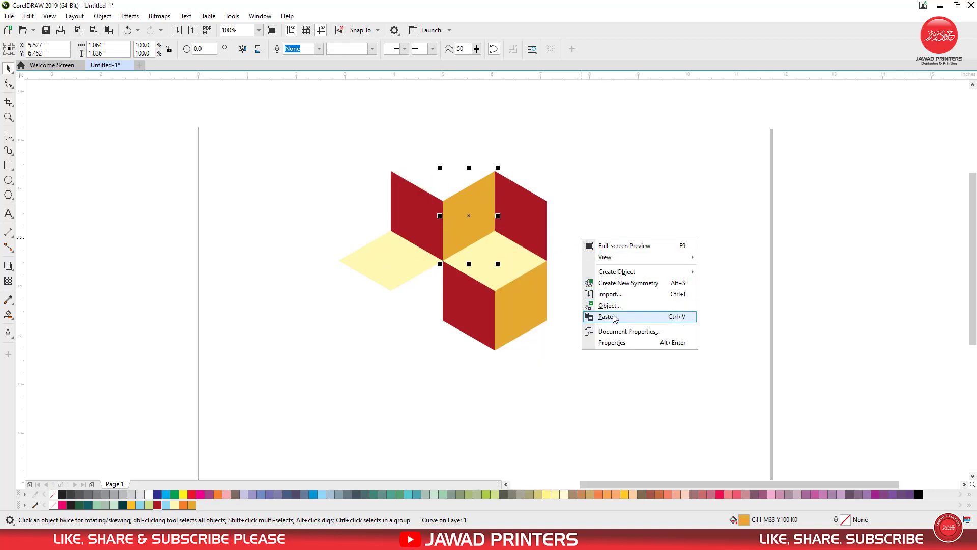
pyautogui.click(612, 313)
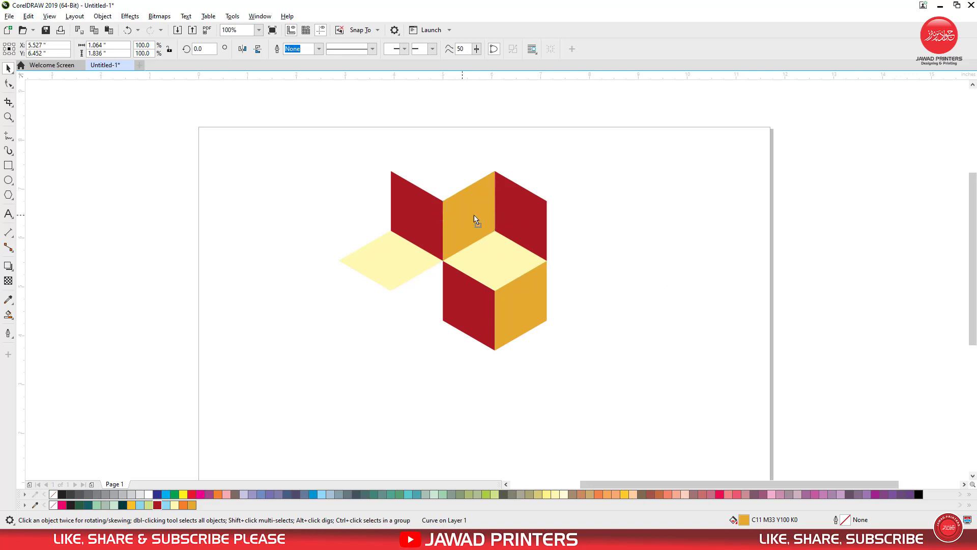
pyautogui.moveTo(474, 219); pyautogui.dragTo(559, 219)
pyautogui.click(669, 239)
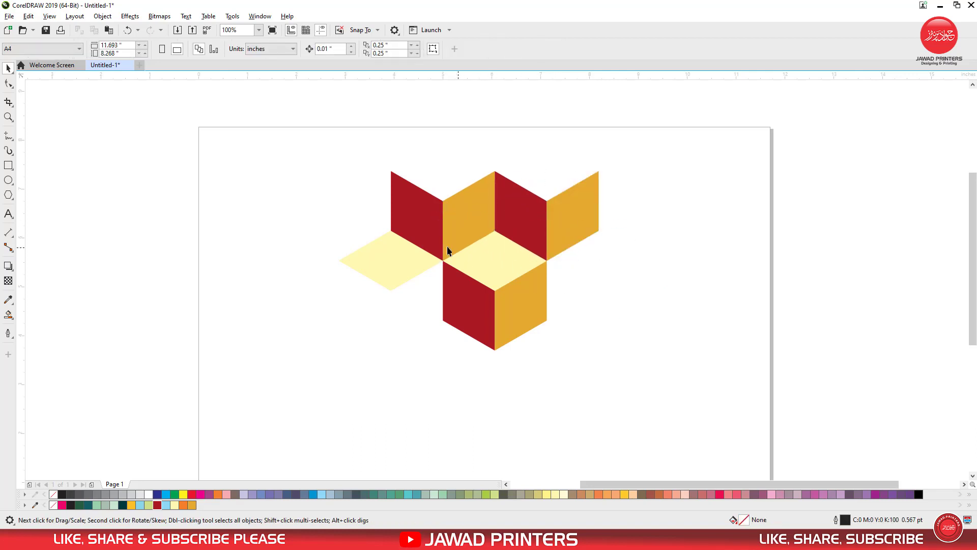
# Step: Duplicate the upper-right orange face and place the copy against the left edge of the cube's lower red face
pyautogui.click(522, 219)
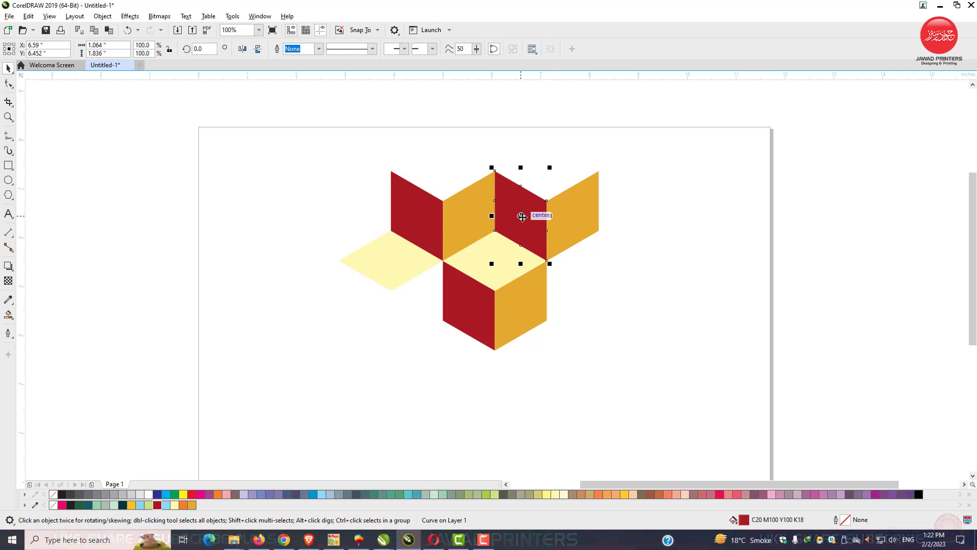
pyautogui.rightClick(574, 235)
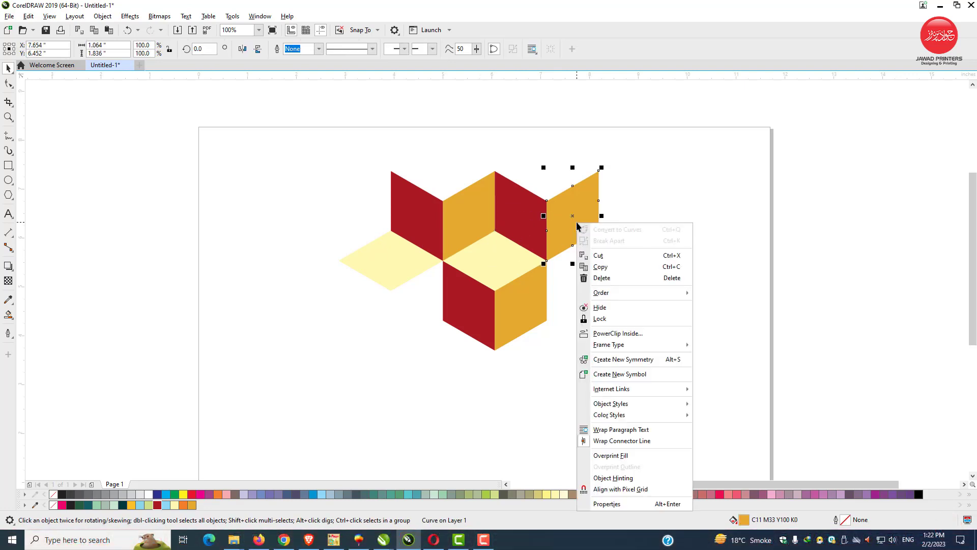
pyautogui.click(590, 264)
pyautogui.rightClick(643, 237)
pyautogui.click(668, 315)
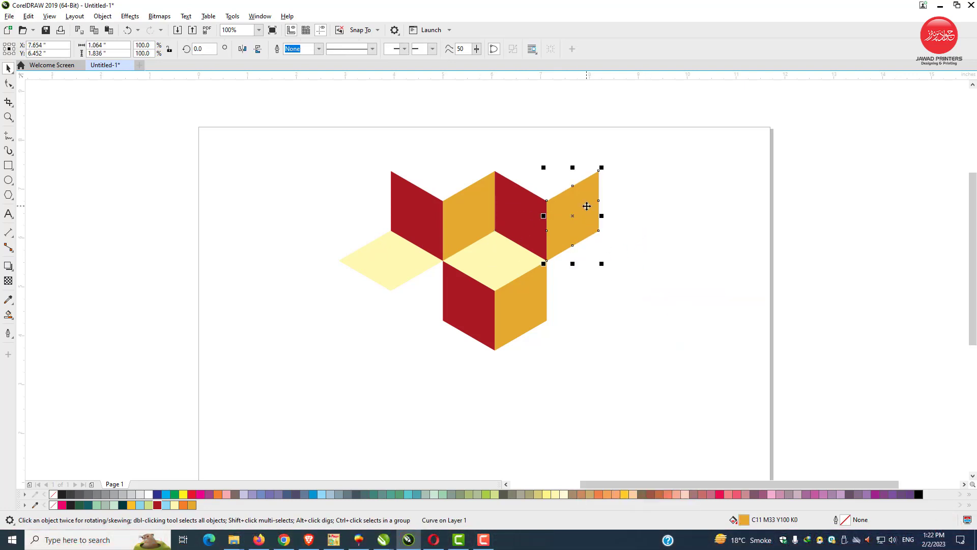
pyautogui.moveTo(585, 207); pyautogui.dragTo(432, 303)
pyautogui.click(578, 297)
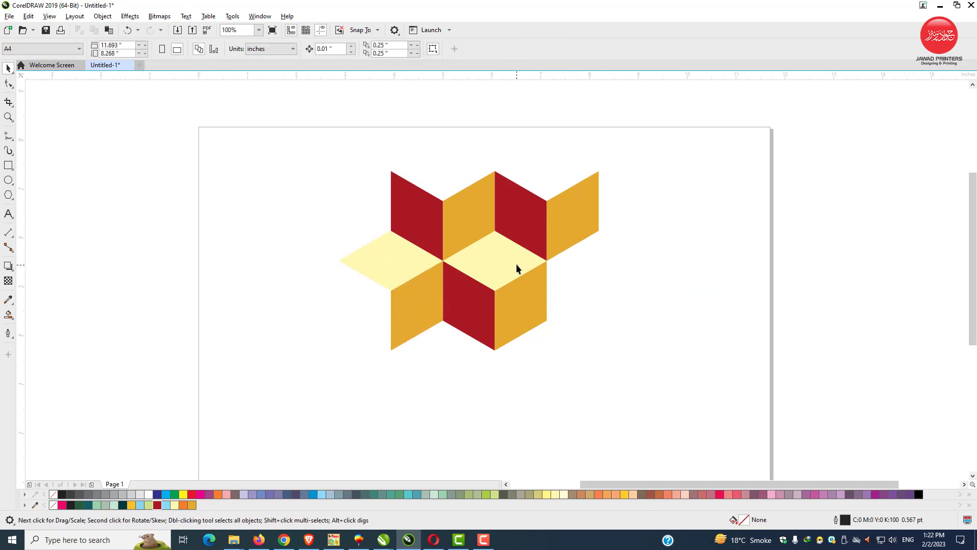
# Step: Duplicate the red face above the cream top and place the copy against the right edge of the lower orange face
pyautogui.click(521, 223)
pyautogui.rightClick(519, 219)
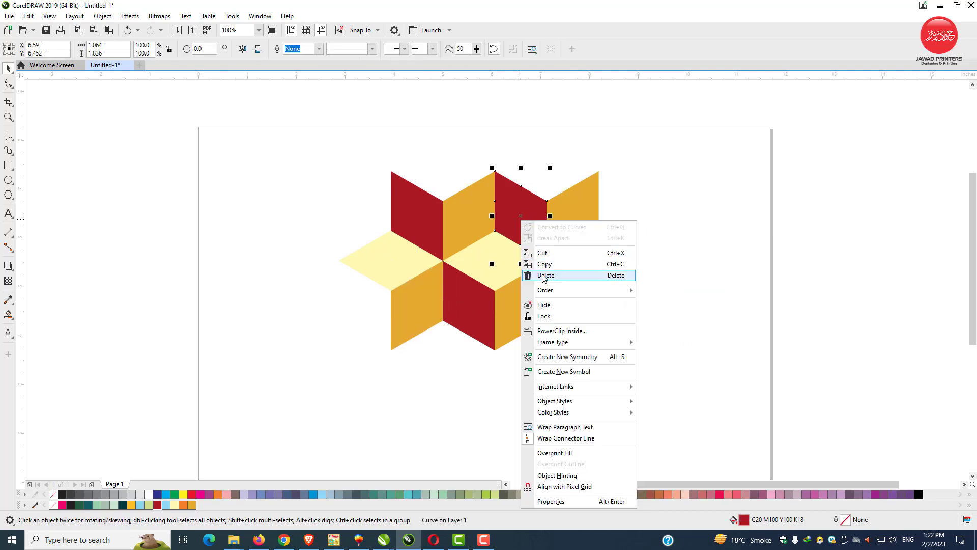
pyautogui.click(578, 260)
pyautogui.rightClick(630, 259)
pyautogui.click(653, 335)
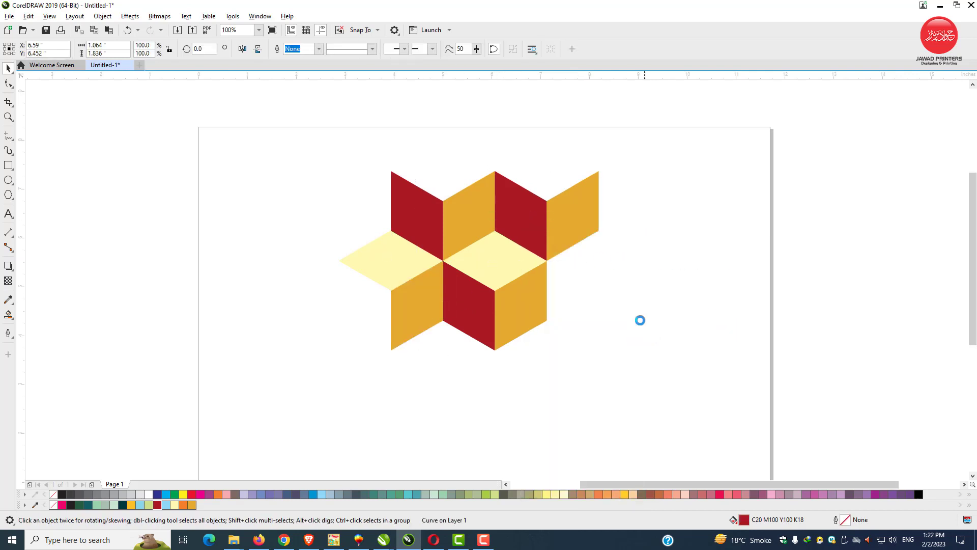
pyautogui.moveTo(515, 217); pyautogui.dragTo(566, 306)
pyautogui.click(70, 159)
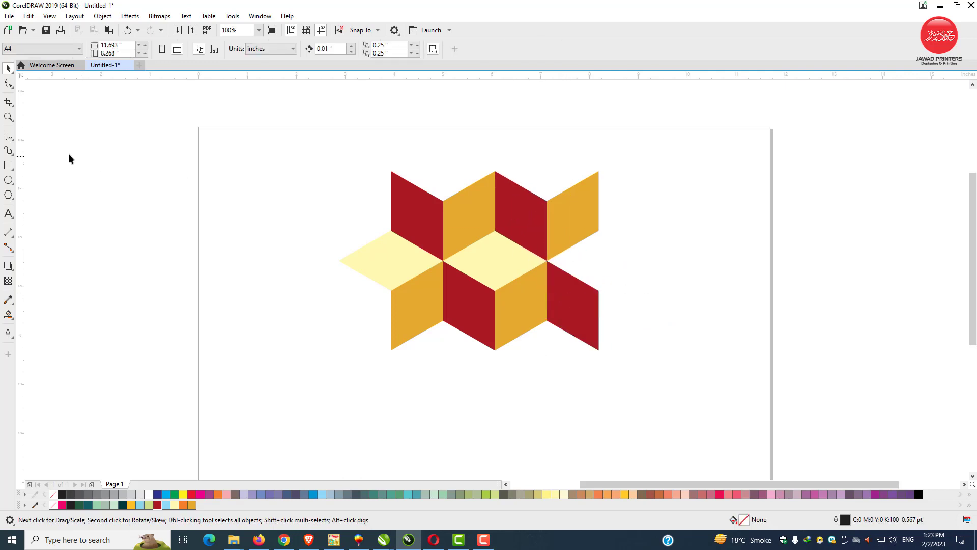
# Step: Select all the faces and move the whole arrangement straight down by about one face height
pyautogui.click(9, 117)
pyautogui.moveTo(480, 242); pyautogui.dragTo(656, 359)
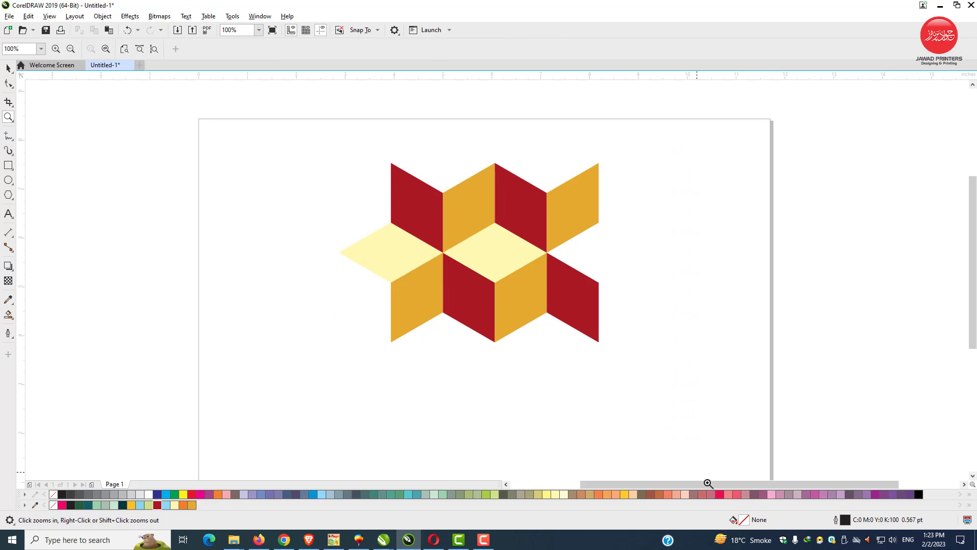
pyautogui.press('space')
pyautogui.moveTo(290, 393); pyautogui.dragTo(626, 111)
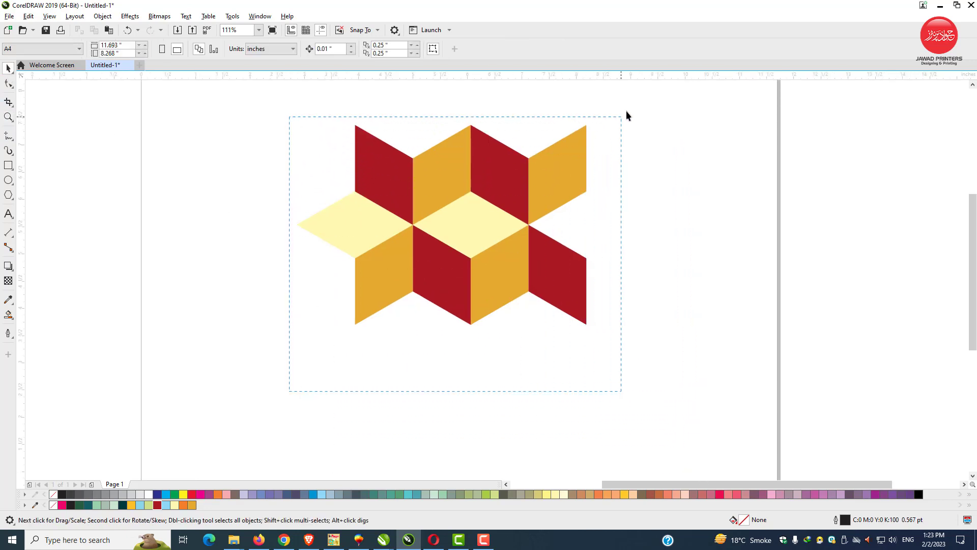
pyautogui.moveTo(550, 177); pyautogui.dragTo(550, 278)
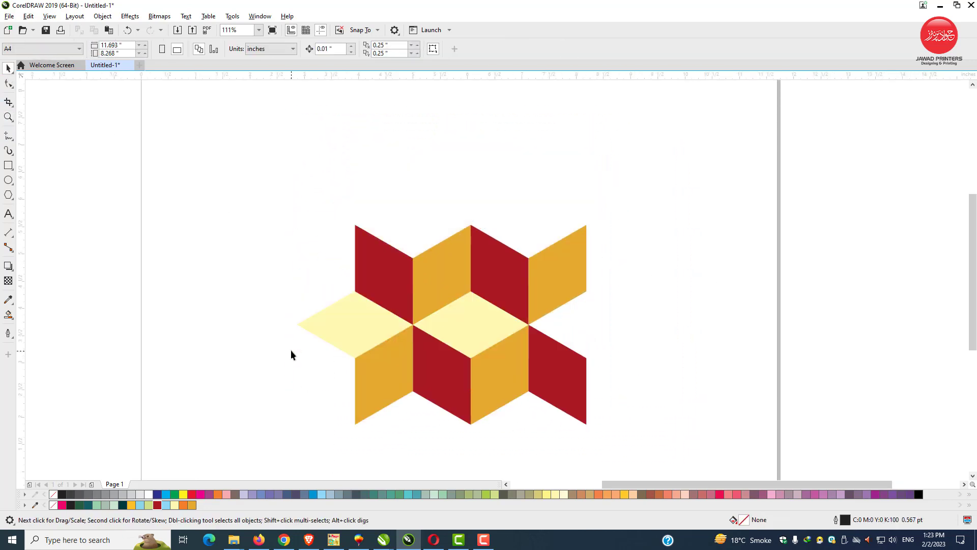
# Step: Delete the extra cream rhombus at the far left of the arrangement
pyautogui.click(322, 328)
pyautogui.rightClick(328, 326)
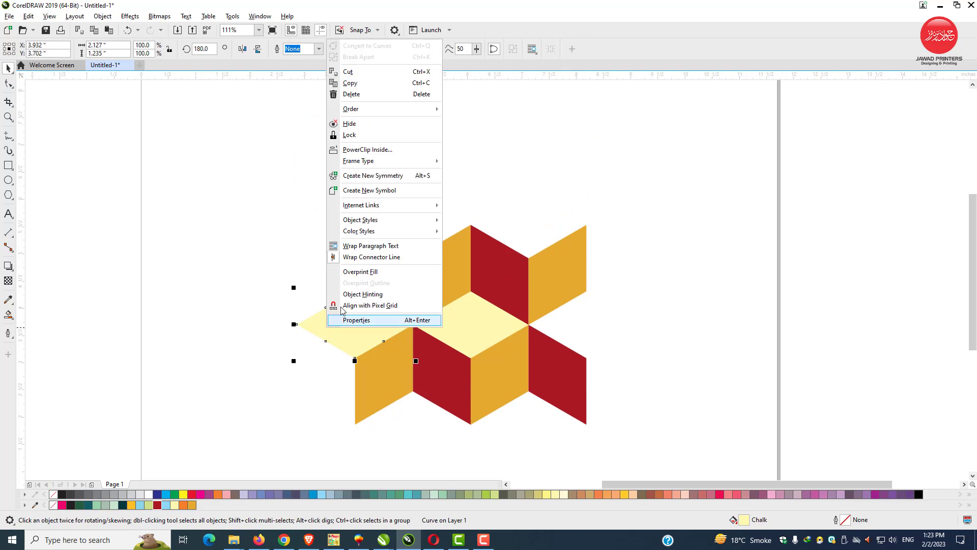
pyautogui.click(351, 94)
pyautogui.press('z')
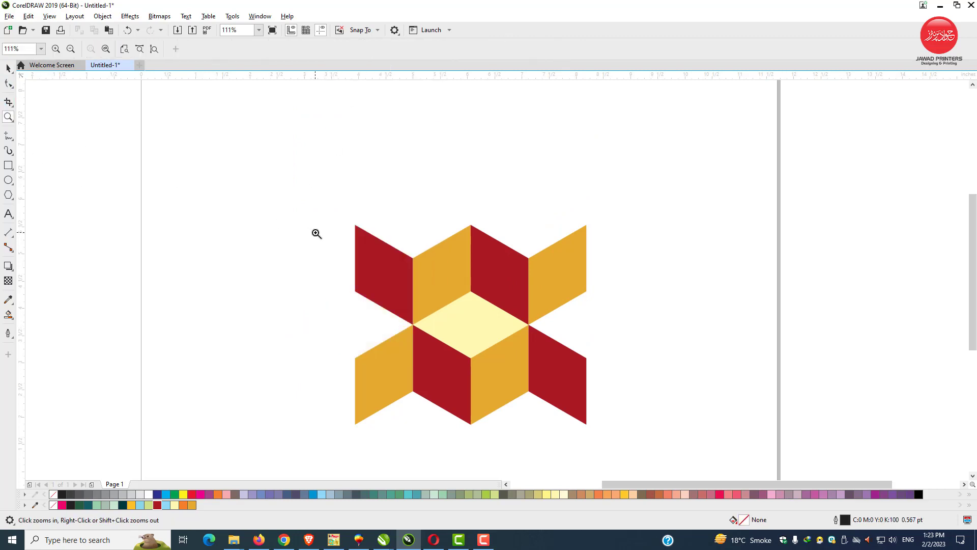
pyautogui.moveTo(414, 300); pyautogui.dragTo(609, 418)
pyautogui.moveTo(645, 447); pyautogui.dragTo(658, 460)
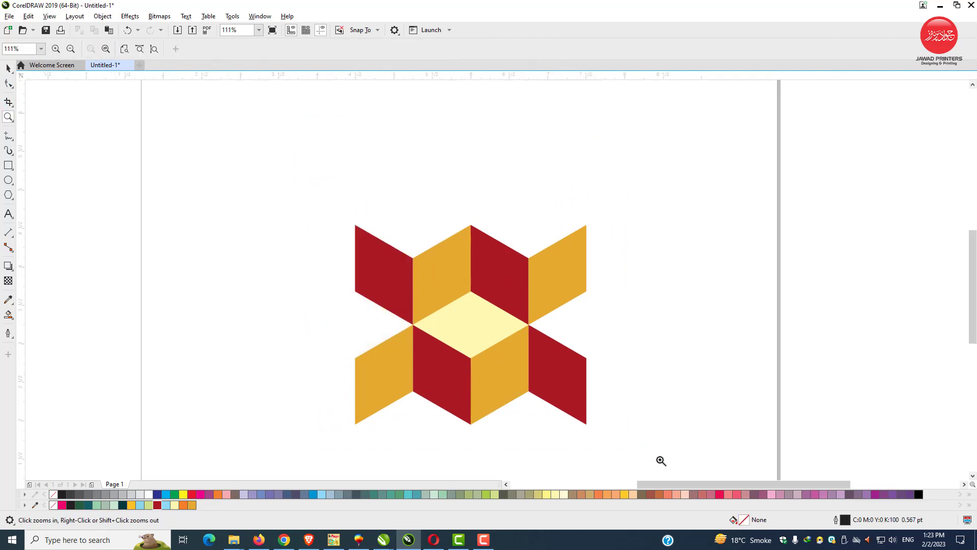
pyautogui.click(10, 69)
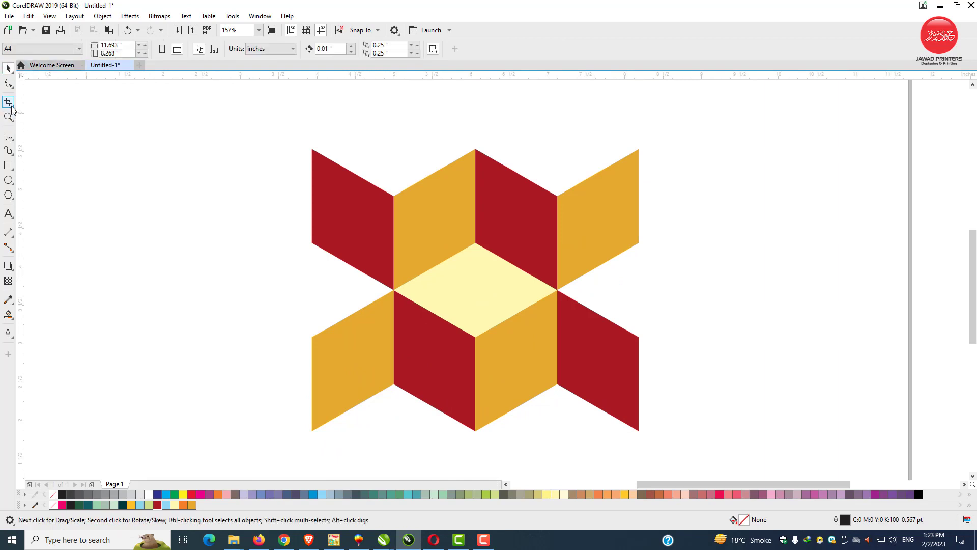
pyautogui.click(13, 108)
pyautogui.click(9, 136)
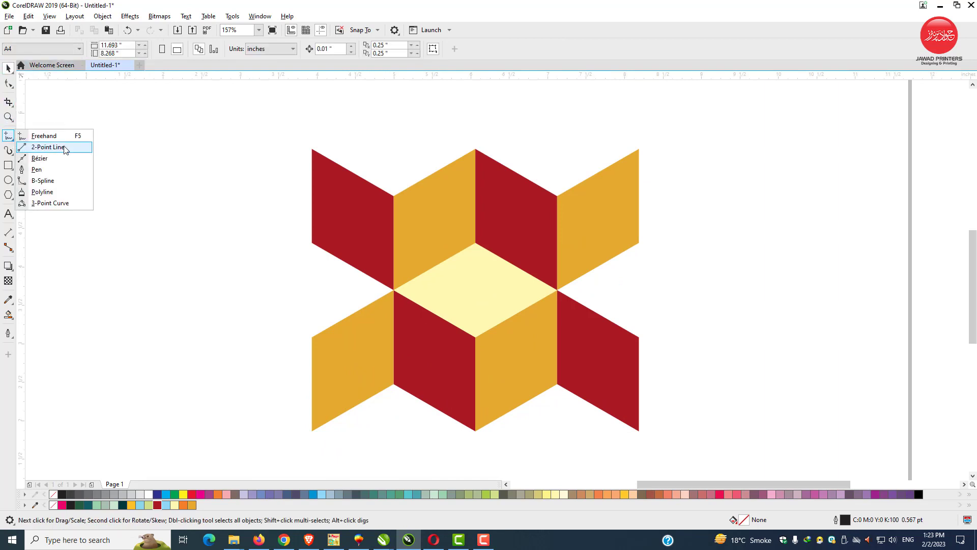
pyautogui.click(60, 170)
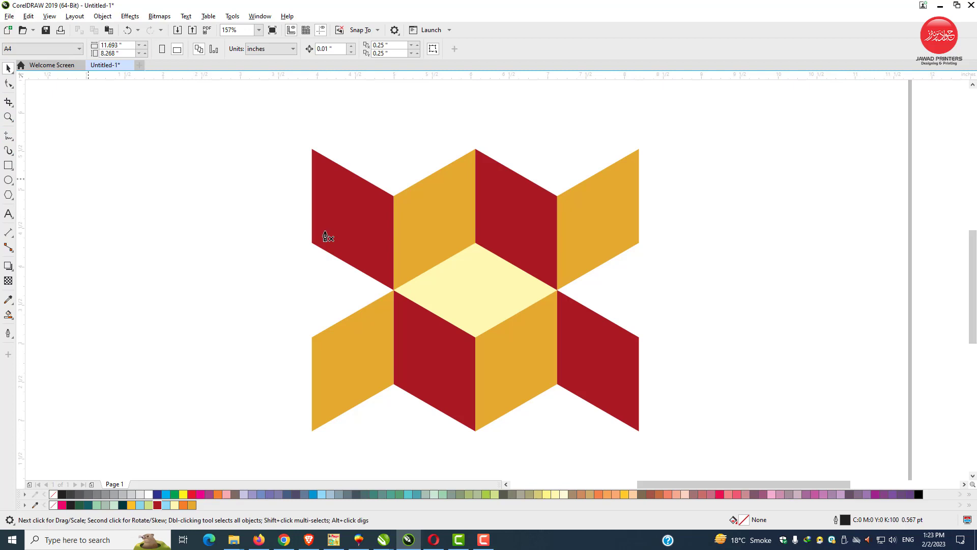
pyautogui.click(312, 151)
pyautogui.hotkey('ctrl', 'z')
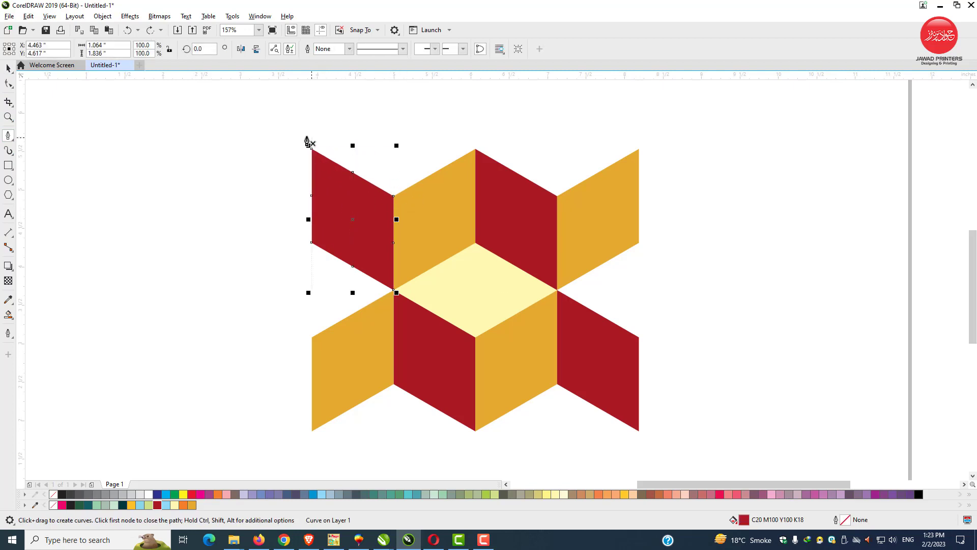
pyautogui.press('z')
pyautogui.moveTo(301, 109); pyautogui.dragTo(515, 225)
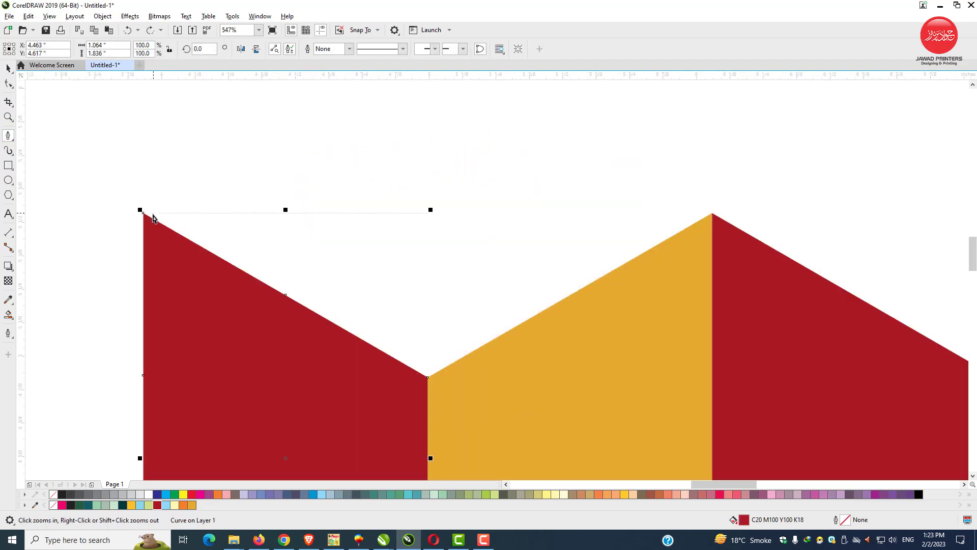
pyautogui.press('F10')
pyautogui.click(8, 136)
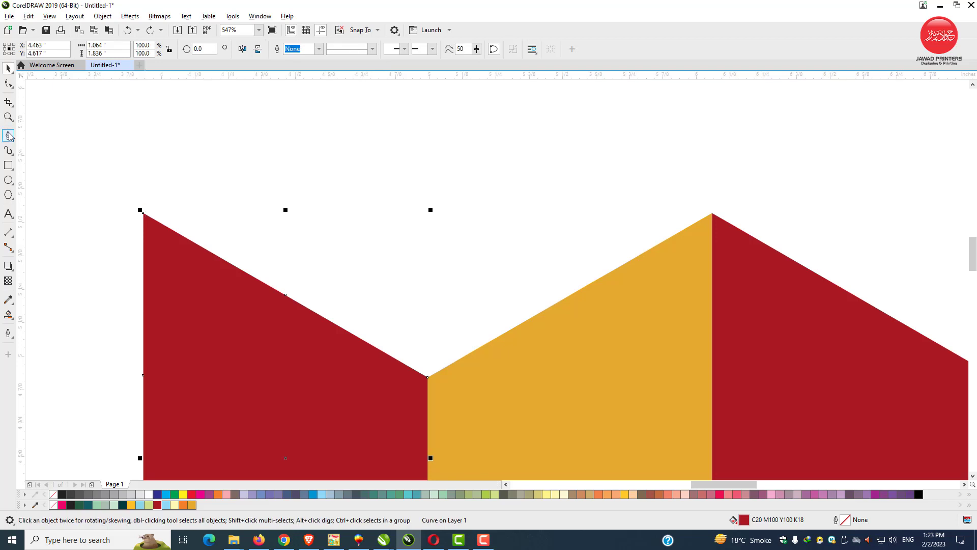
pyautogui.click(143, 213)
pyautogui.hotkey('ctrl', 'z')
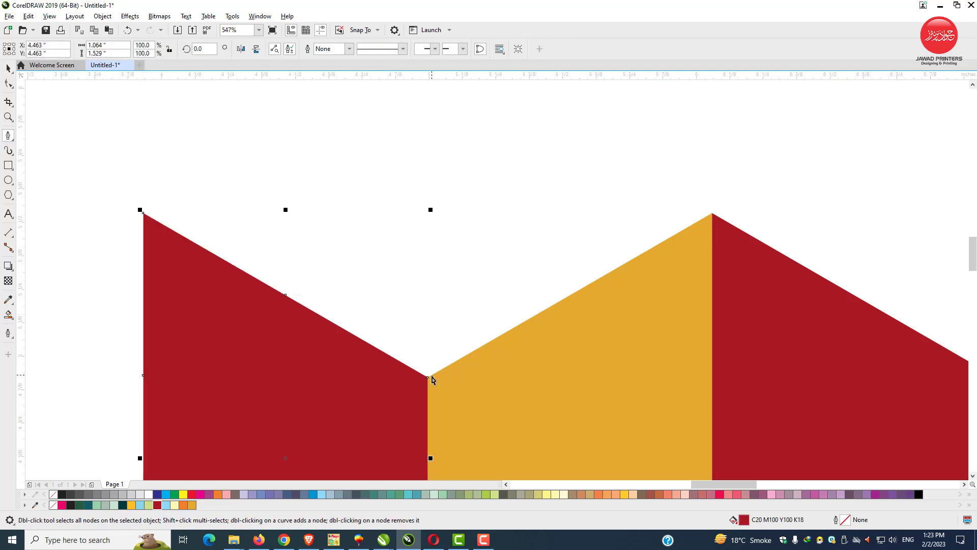
pyautogui.press('space')
pyautogui.click(368, 285)
pyautogui.scroll(-2, 366, 276)
pyautogui.press('F2')
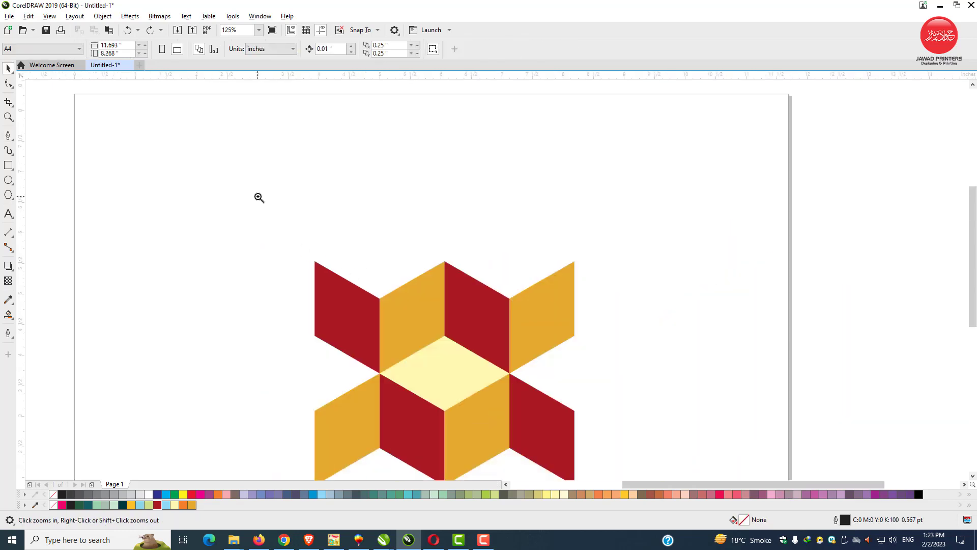
pyautogui.moveTo(258, 197); pyautogui.dragTo(621, 449)
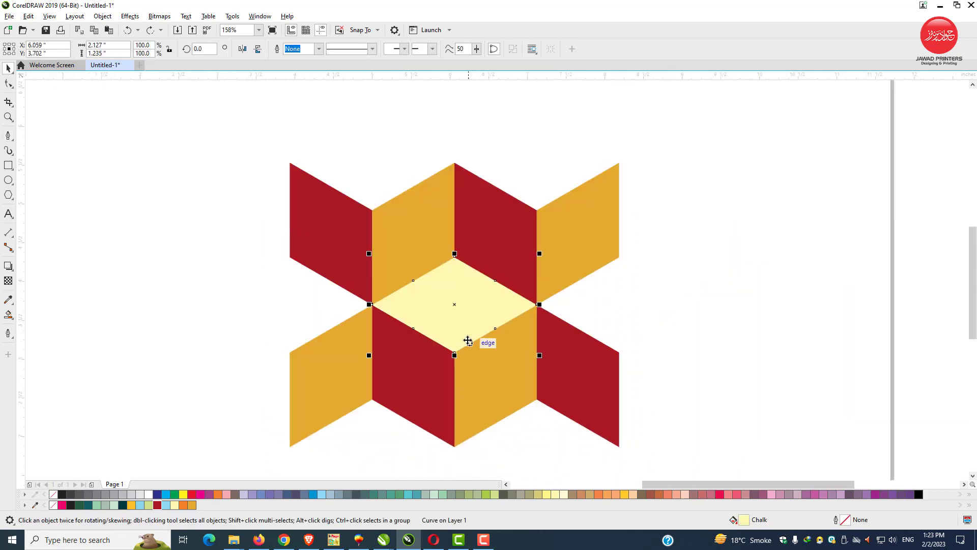
pyautogui.rightClick(463, 336)
pyautogui.click(516, 94)
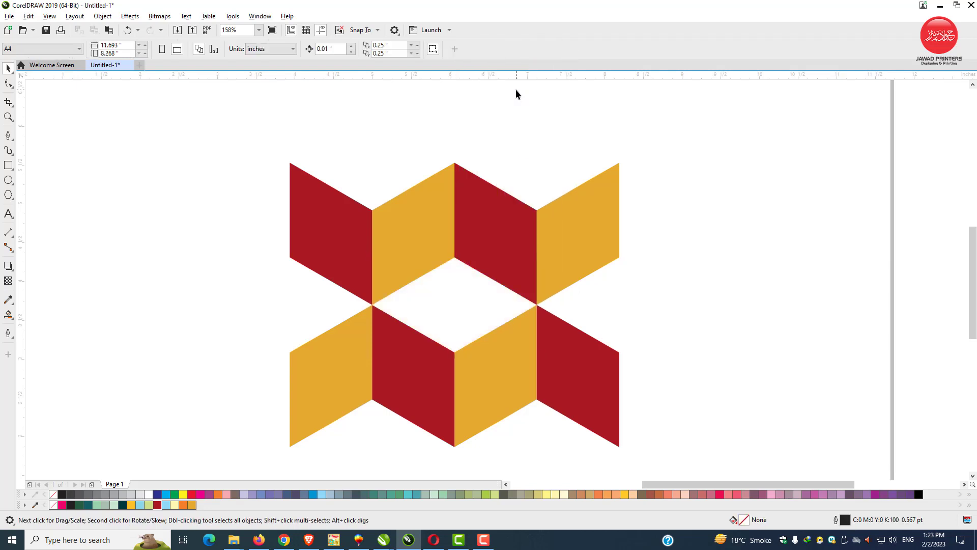
pyautogui.hotkey('ctrl', 'z')
# Step: Duplicate the central cream rhombus and place the copy on top of the upper-left red and orange faces
pyautogui.rightClick(473, 289)
pyautogui.click(509, 47)
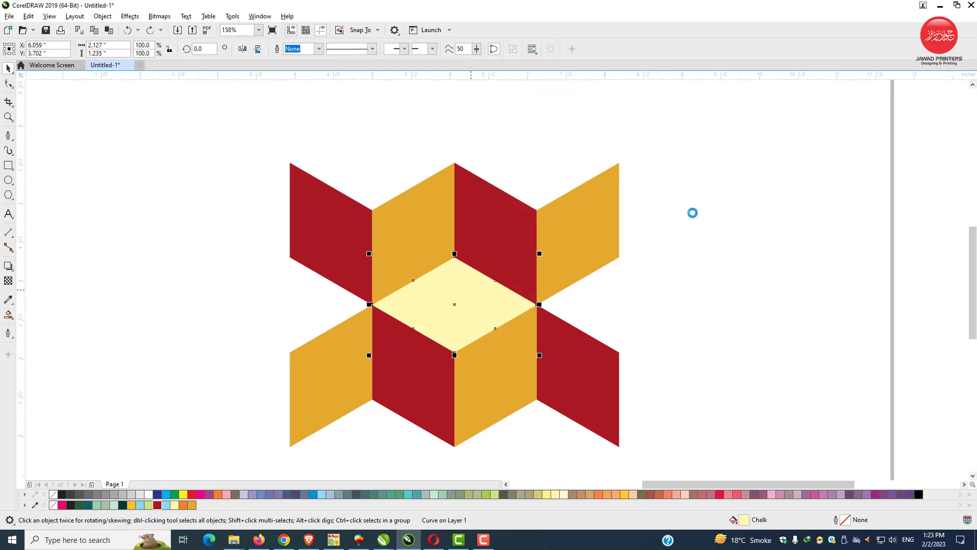
pyautogui.rightClick(711, 225)
pyautogui.click(753, 305)
pyautogui.moveTo(480, 331); pyautogui.dragTo(384, 190)
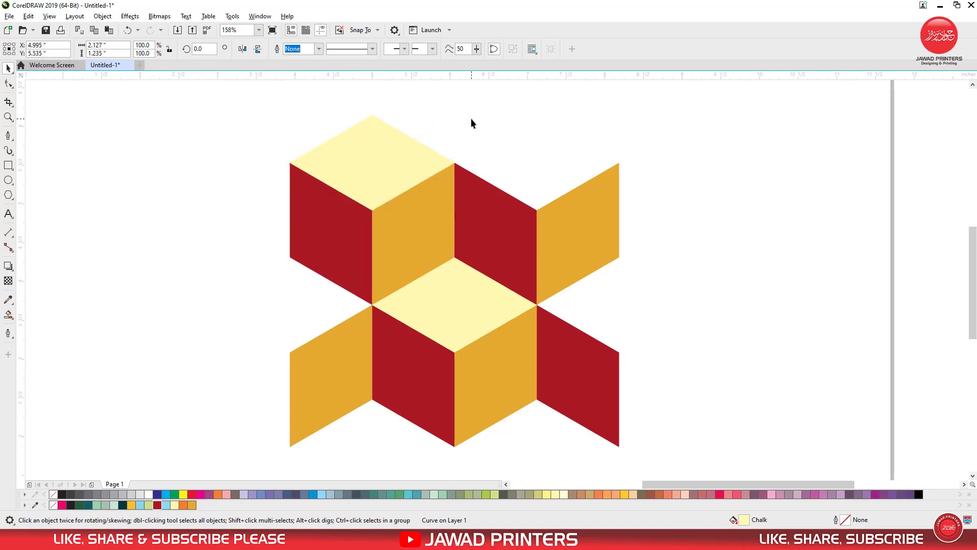
# Step: Cut the upper-left cream rhombus down to a triangle by deleting its upper nodes and converting its top edge to a straight line
pyautogui.click(8, 86)
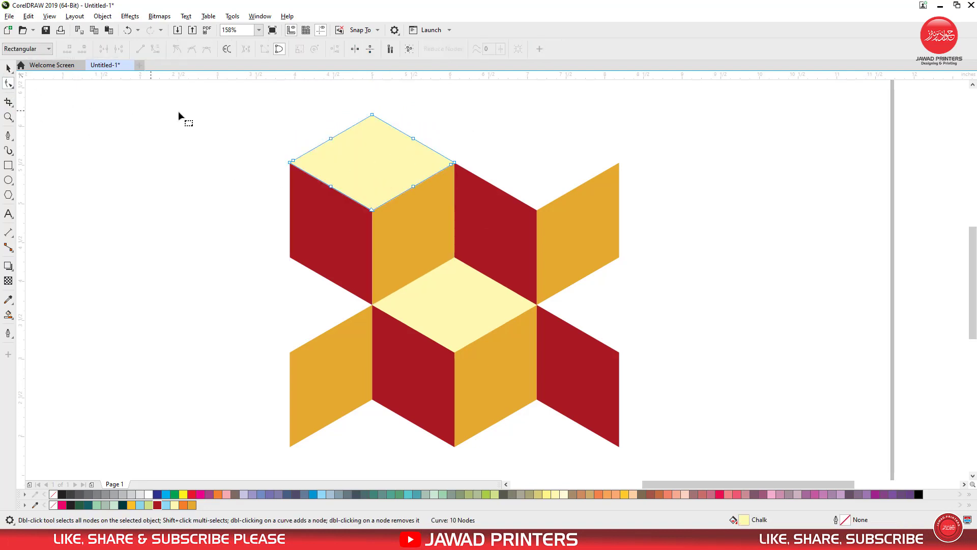
pyautogui.moveTo(309, 114); pyautogui.dragTo(433, 159)
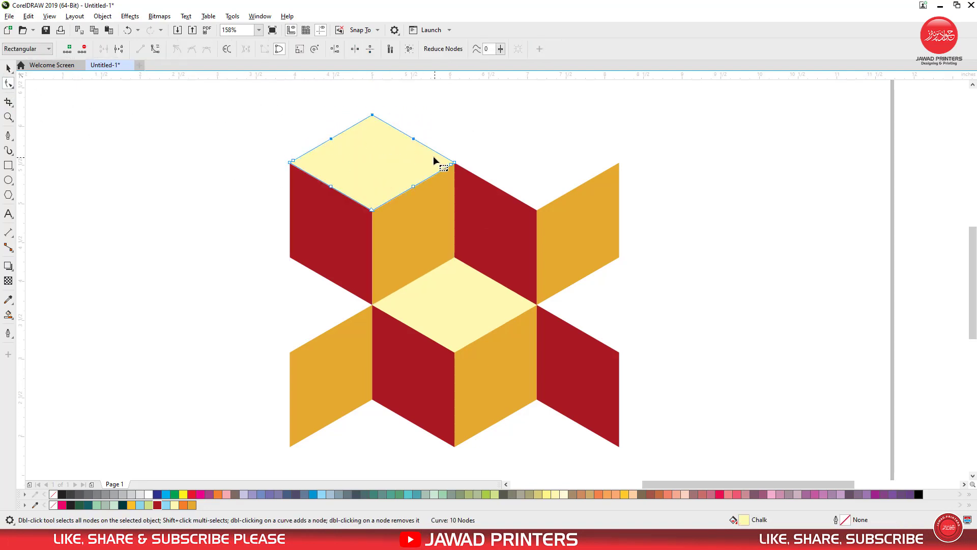
pyautogui.click(85, 51)
pyautogui.rightClick(367, 119)
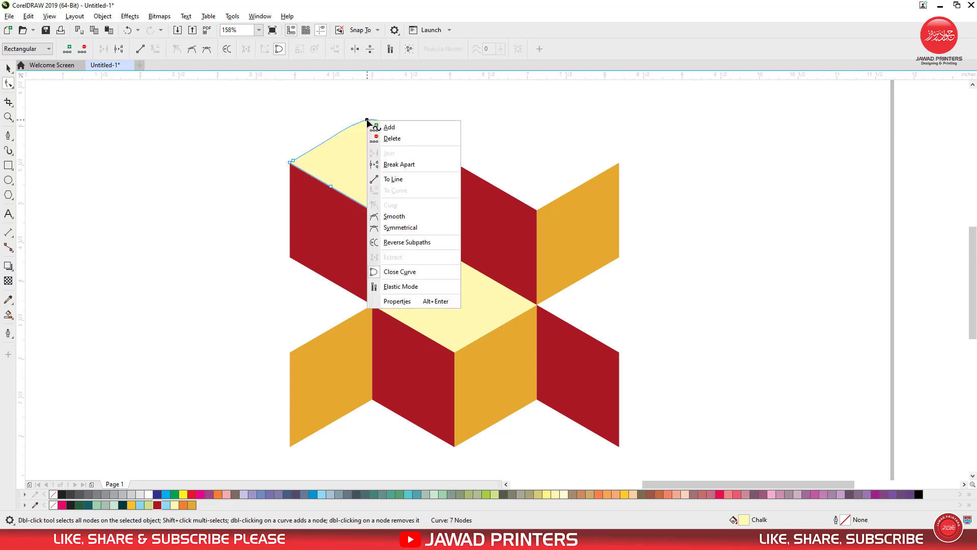
pyautogui.click(413, 184)
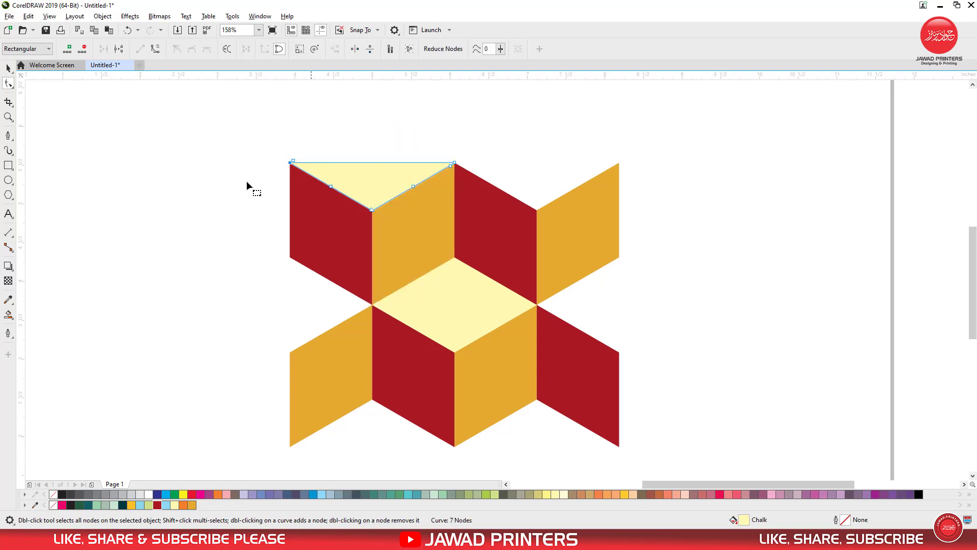
# Step: Duplicate the cream triangle and mirror the copy horizontally into the gap above the upper-right red and orange faces
pyautogui.click(8, 68)
pyautogui.click(131, 181)
pyautogui.click(362, 187)
pyautogui.rightClick(366, 186)
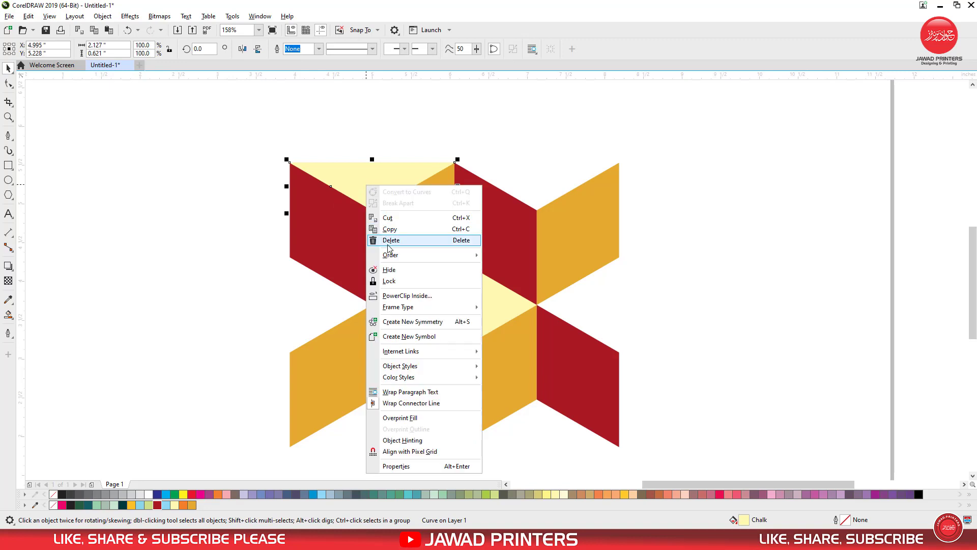
pyautogui.click(390, 229)
pyautogui.rightClick(199, 202)
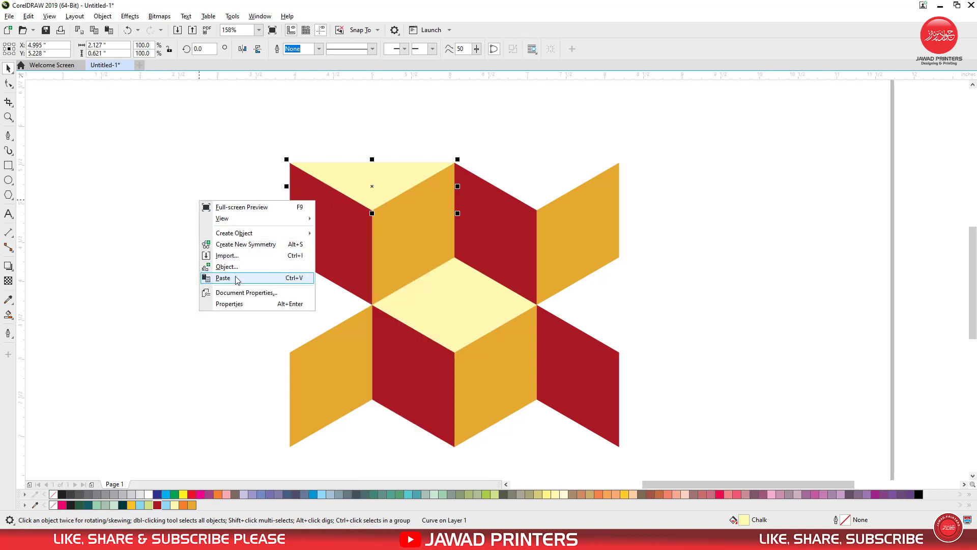
pyautogui.click(237, 279)
pyautogui.moveTo(287, 187); pyautogui.dragTo(504, 194)
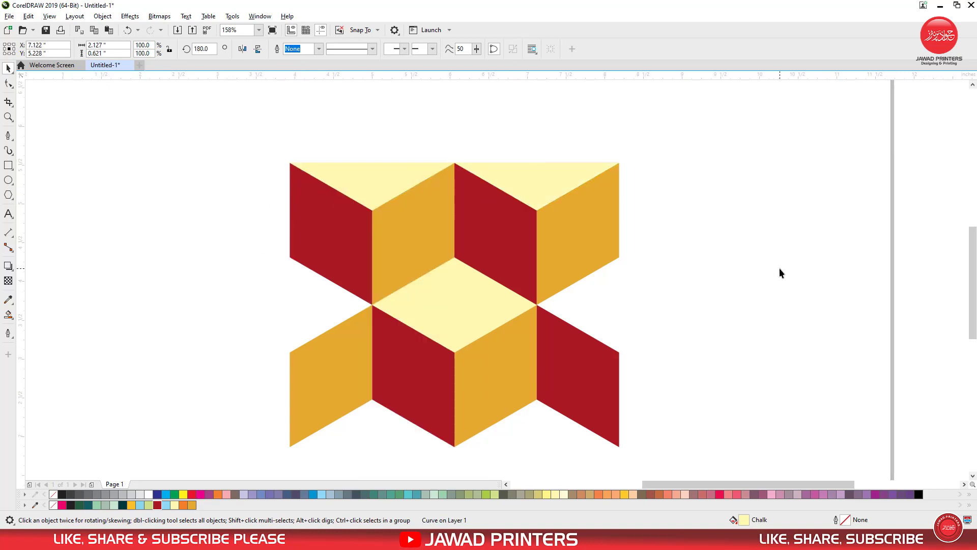
# Step: Duplicate both top cream triangles and mirror the copies vertically into the two gaps along the design's lower edge
pyautogui.click(778, 273)
pyautogui.click(411, 176)
pyautogui.keyDown('shift'); pyautogui.click(525, 178); pyautogui.keyUp('shift')
pyautogui.rightClick(526, 178)
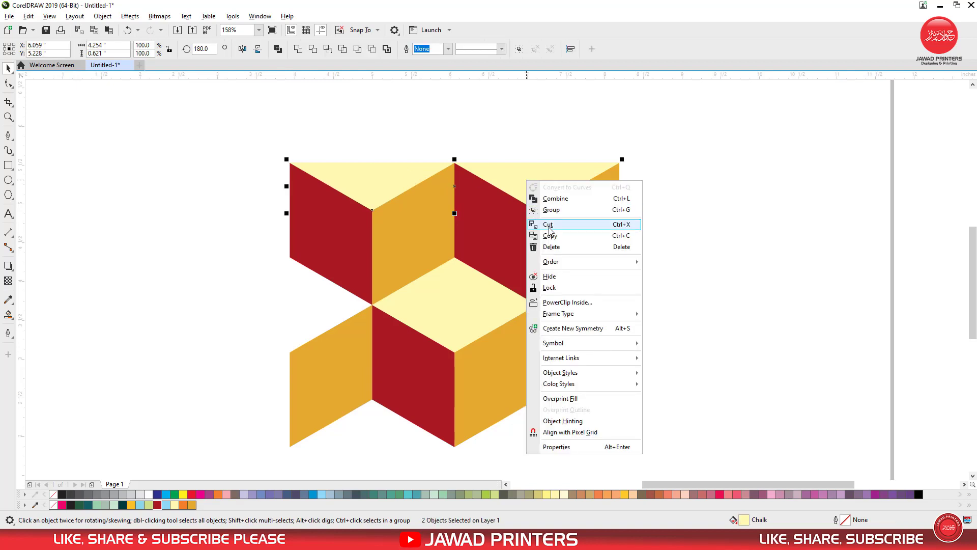
pyautogui.click(553, 236)
pyautogui.click(673, 242)
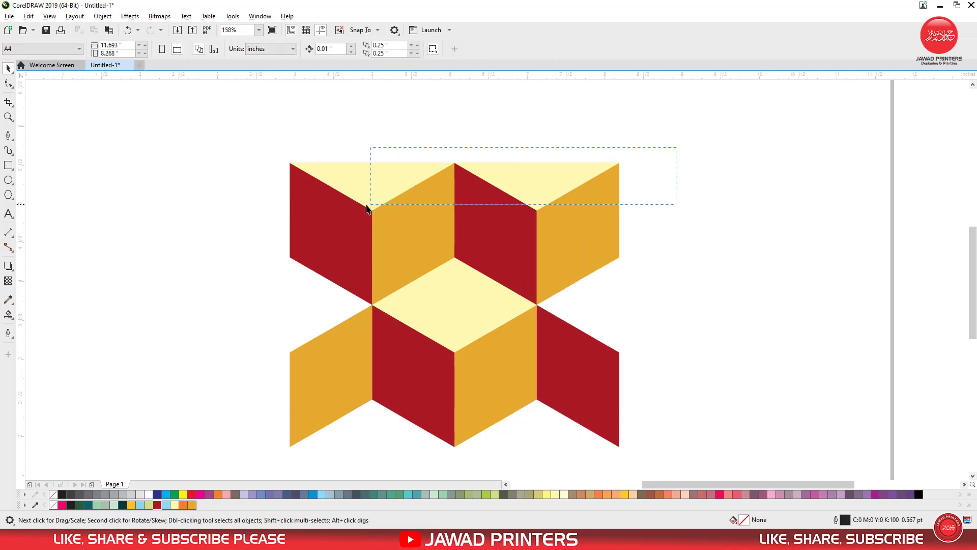
pyautogui.moveTo(366, 208); pyautogui.dragTo(260, 226)
pyautogui.rightClick(545, 185)
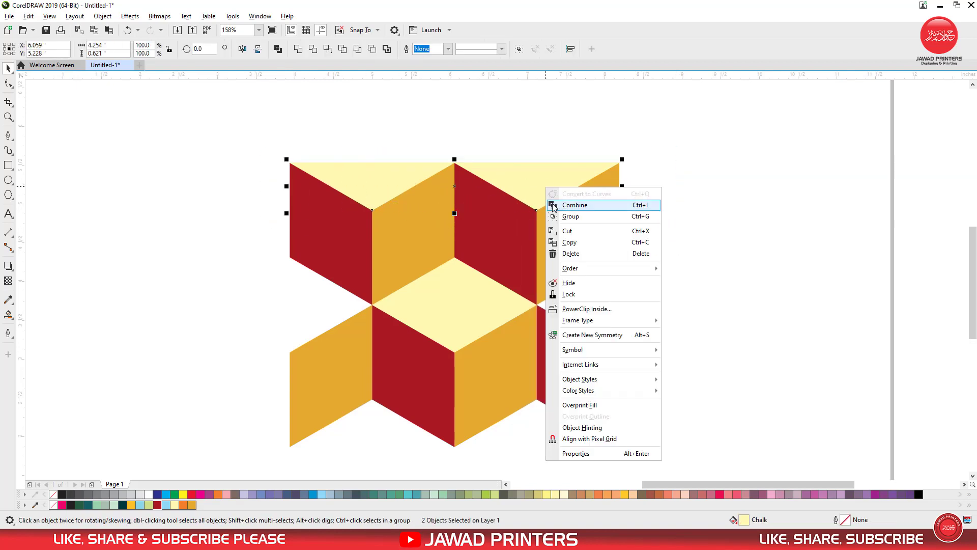
pyautogui.click(562, 242)
pyautogui.rightClick(652, 165)
pyautogui.click(666, 303)
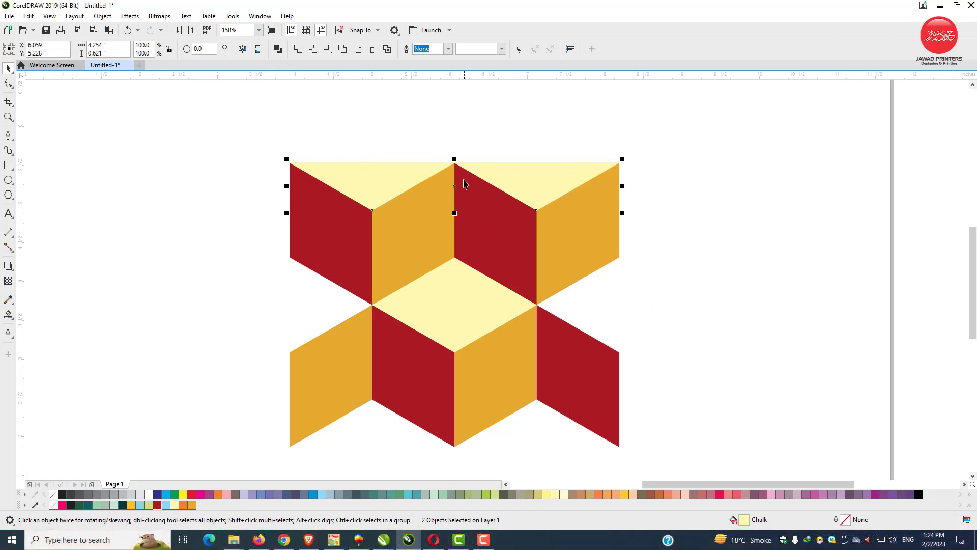
pyautogui.moveTo(456, 162); pyautogui.dragTo(447, 422)
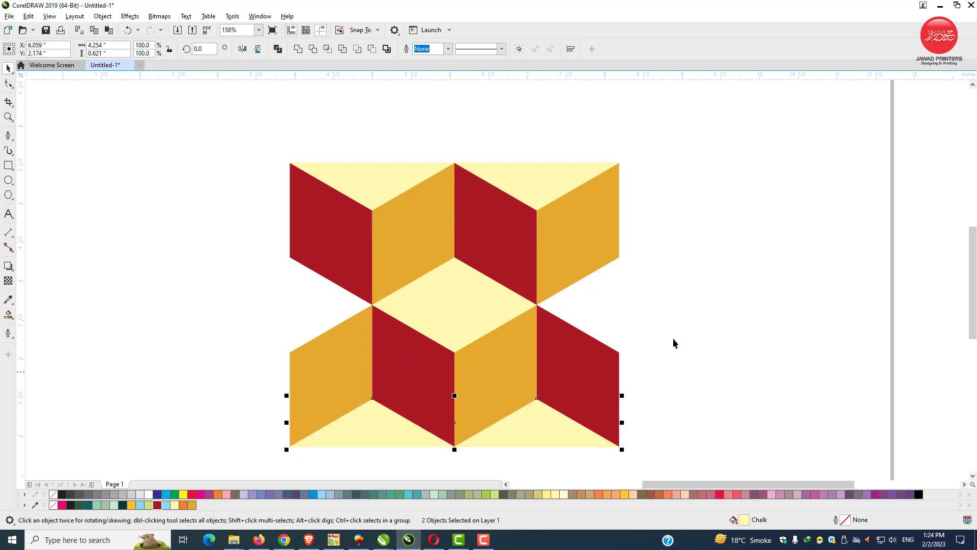
# Step: Duplicate the central cream rhombus and mirror the copy horizontally into the gap on the design's left side
pyautogui.click(673, 338)
pyautogui.click(458, 305)
pyautogui.rightClick(489, 302)
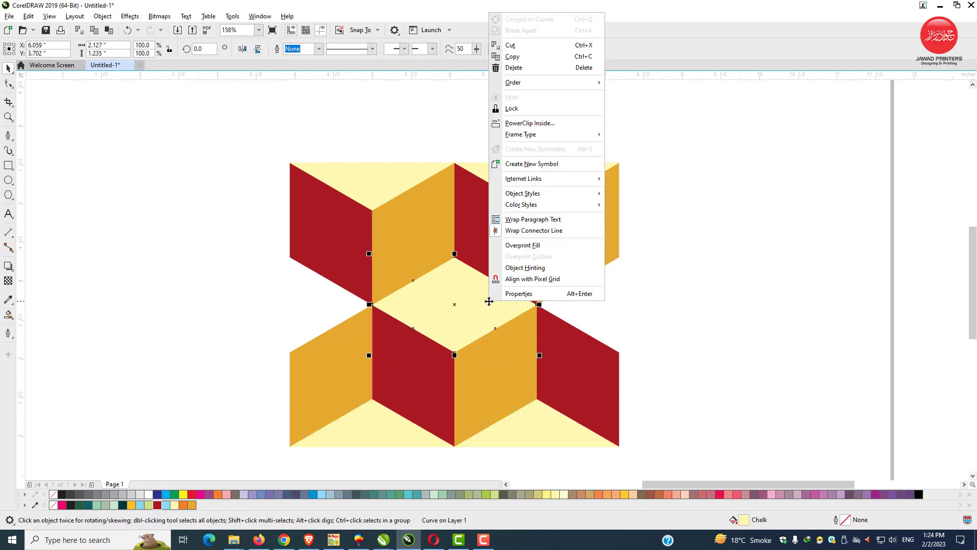
pyautogui.click(526, 57)
pyautogui.rightClick(671, 247)
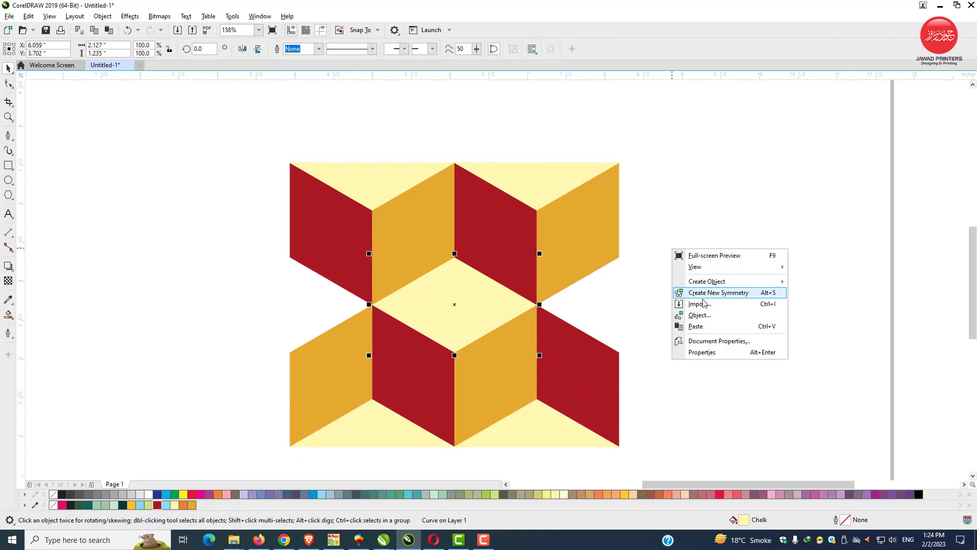
pyautogui.click(707, 326)
pyautogui.moveTo(541, 306); pyautogui.dragTo(305, 305)
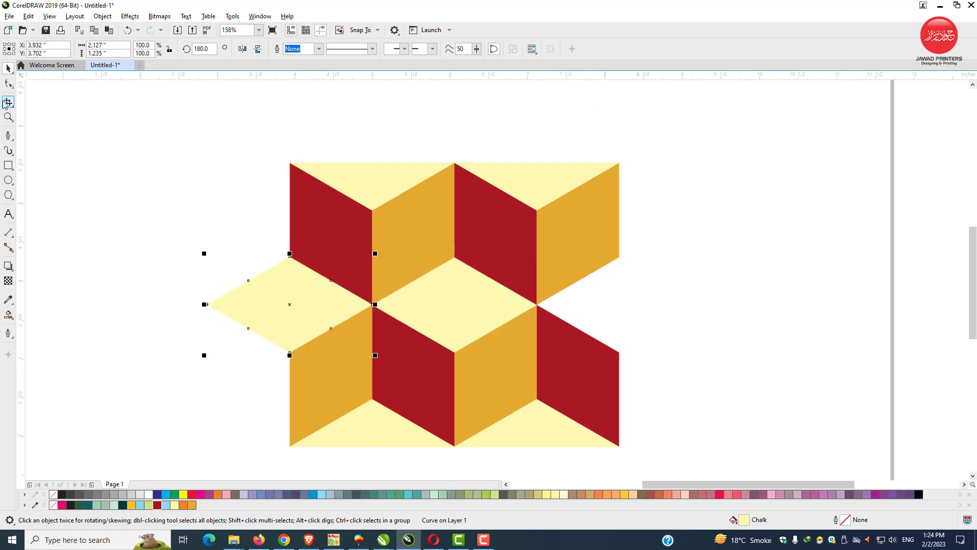
# Step: Cut the left cream rhombus down to a triangle by deleting its outer nodes and converting its left edge to a straight line
pyautogui.click(9, 83)
pyautogui.moveTo(176, 226); pyautogui.dragTo(259, 344)
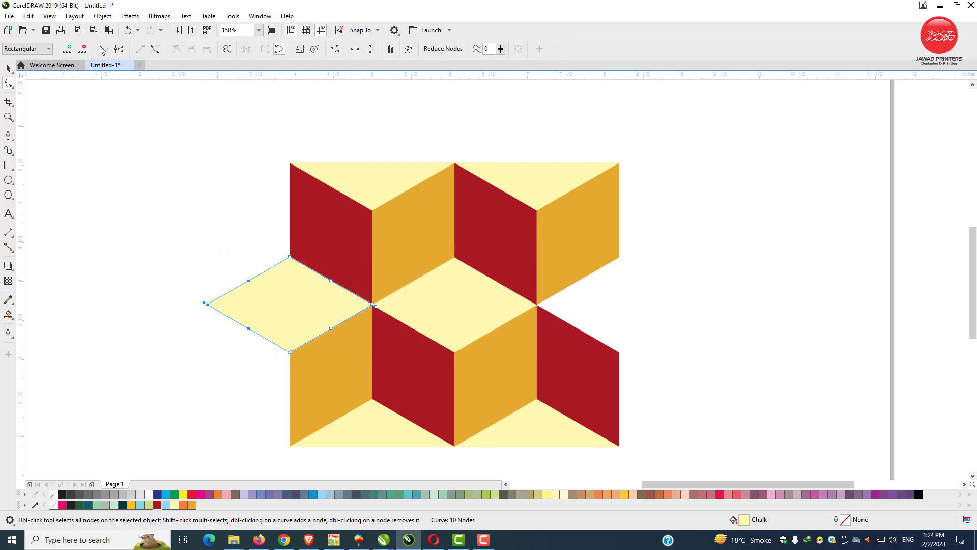
pyautogui.click(83, 49)
pyautogui.rightClick(252, 278)
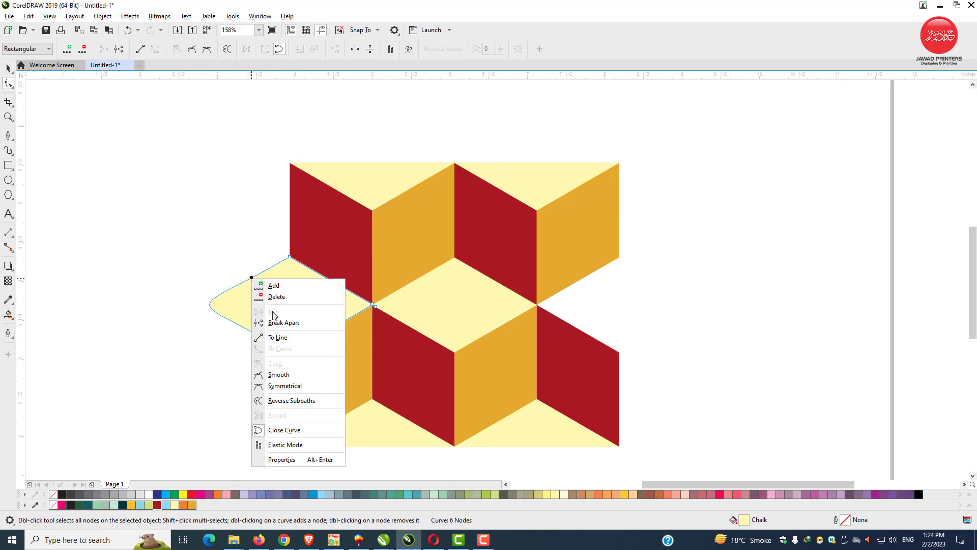
pyautogui.click(291, 339)
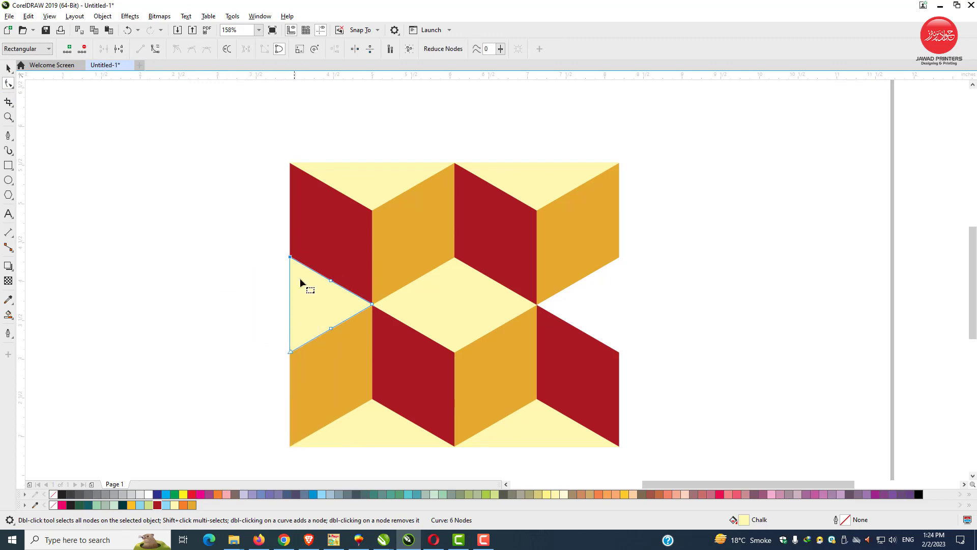
# Step: Duplicate the left cream triangle and mirror the copy horizontally into the gap on the design's right side
pyautogui.click(7, 69)
pyautogui.rightClick(310, 305)
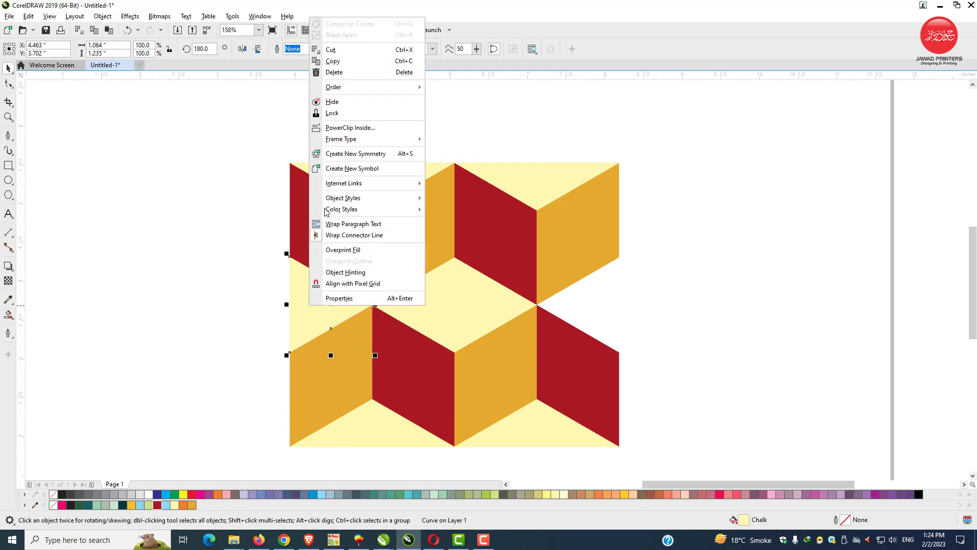
pyautogui.click(344, 65)
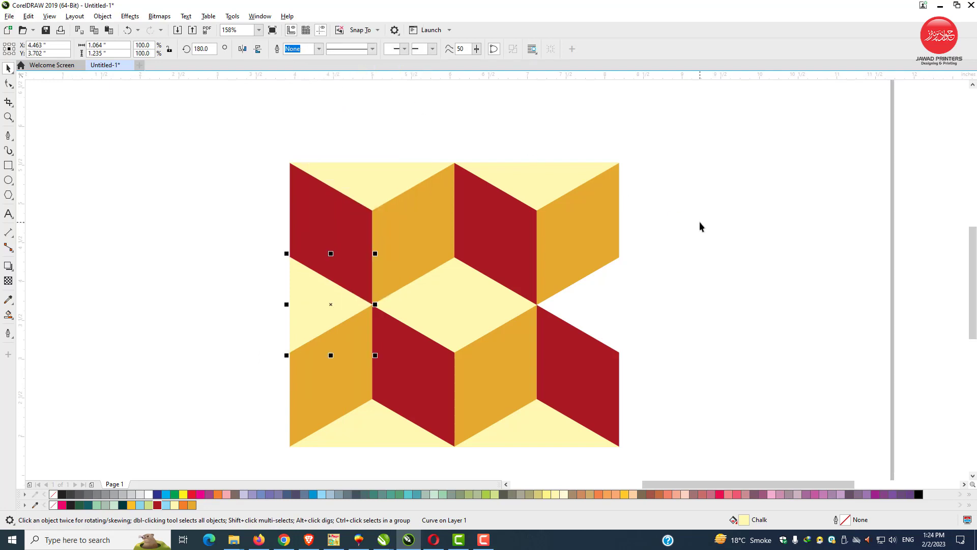
pyautogui.rightClick(699, 225)
pyautogui.click(727, 306)
pyautogui.moveTo(297, 306); pyautogui.dragTo(581, 308)
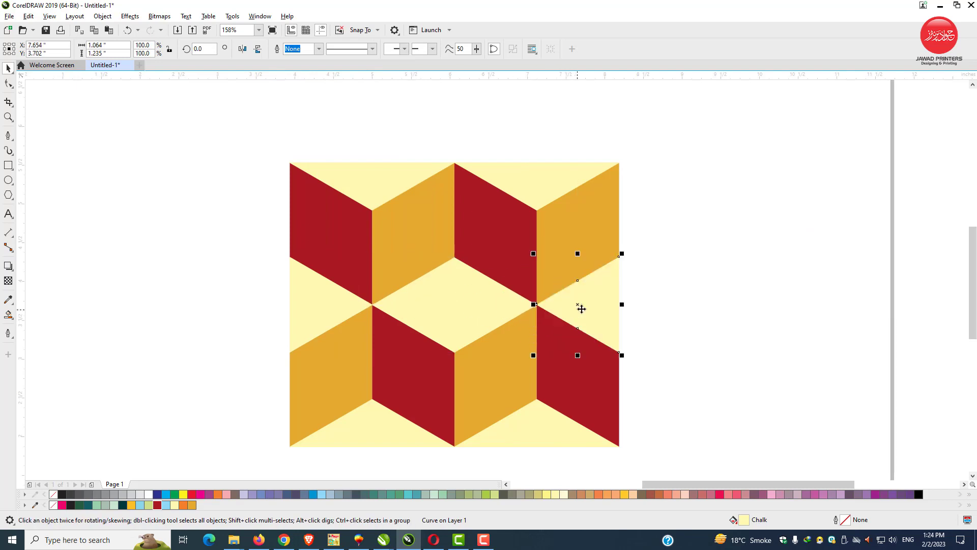
# Step: Shrink the whole cube design to about 1.99 by 1.72 inches outside the page's left edge and group its objects
pyautogui.moveTo(632, 151); pyautogui.dragTo(258, 466)
pyautogui.scroll(-3, 427, 335)
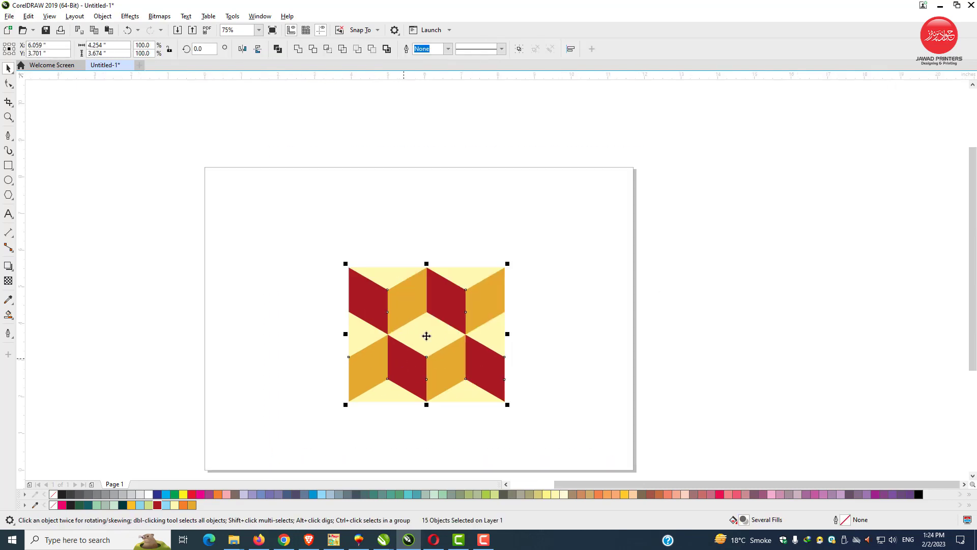
pyautogui.moveTo(508, 406); pyautogui.dragTo(139, 337)
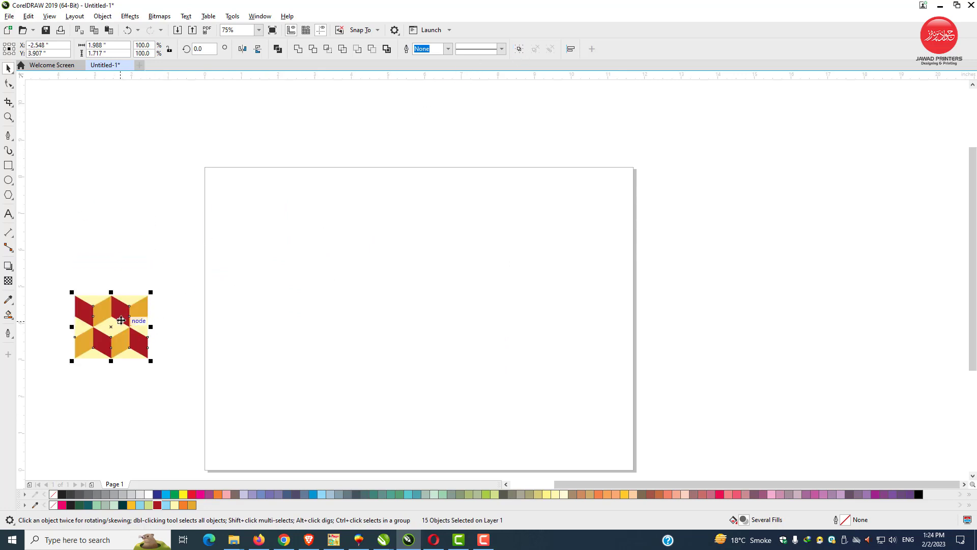
pyautogui.rightClick(121, 320)
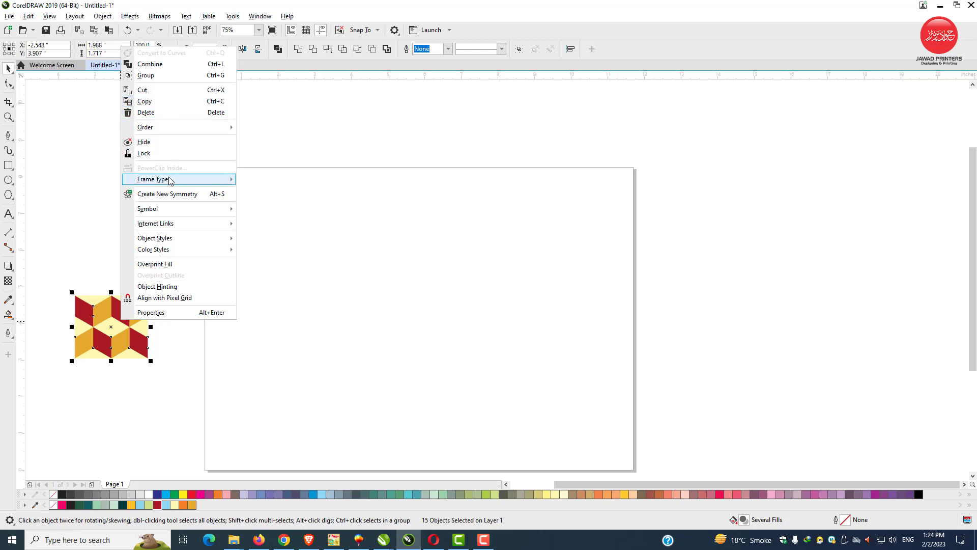
pyautogui.click(167, 75)
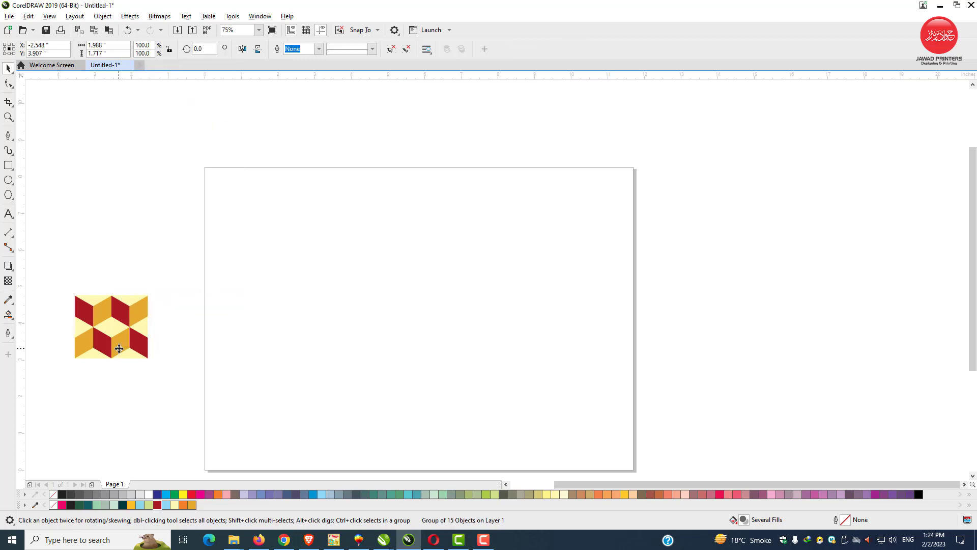
# Step: Duplicate the grouped tile and fit the copy into the page's upper-left corner at about 1.86 by 1.61 inches
pyautogui.click(119, 349)
pyautogui.rightClick(125, 340)
pyautogui.click(143, 90)
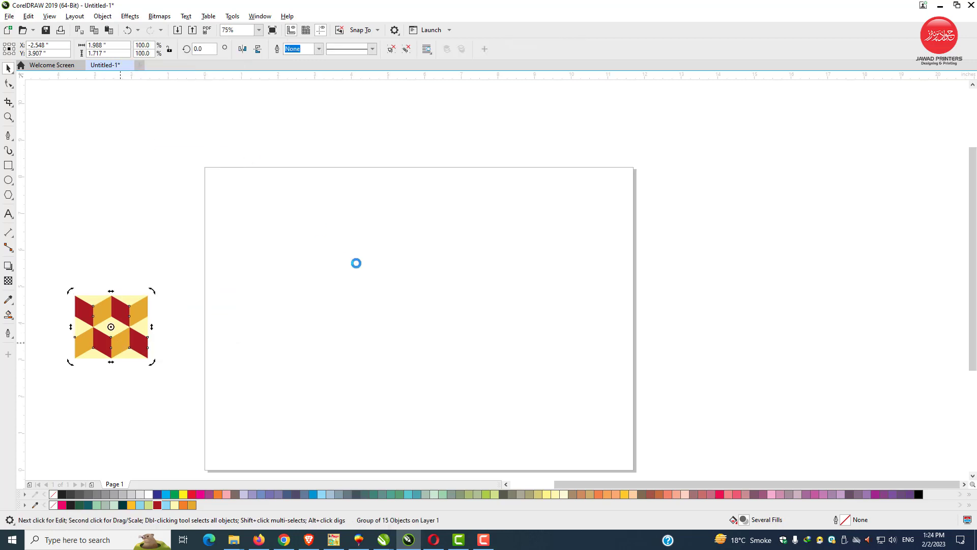
pyautogui.click(151, 321)
pyautogui.rightClick(277, 240)
pyautogui.click(310, 309)
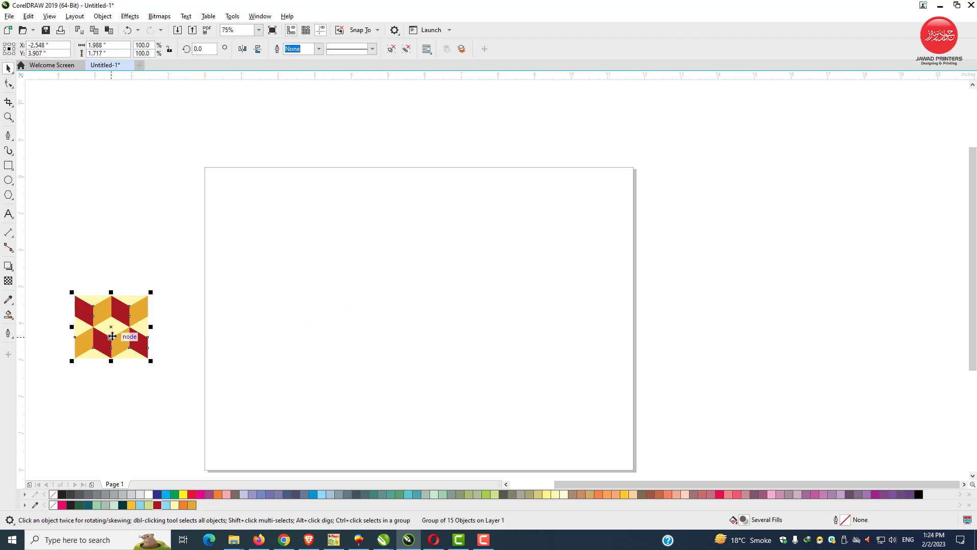
pyautogui.moveTo(112, 336); pyautogui.dragTo(274, 227)
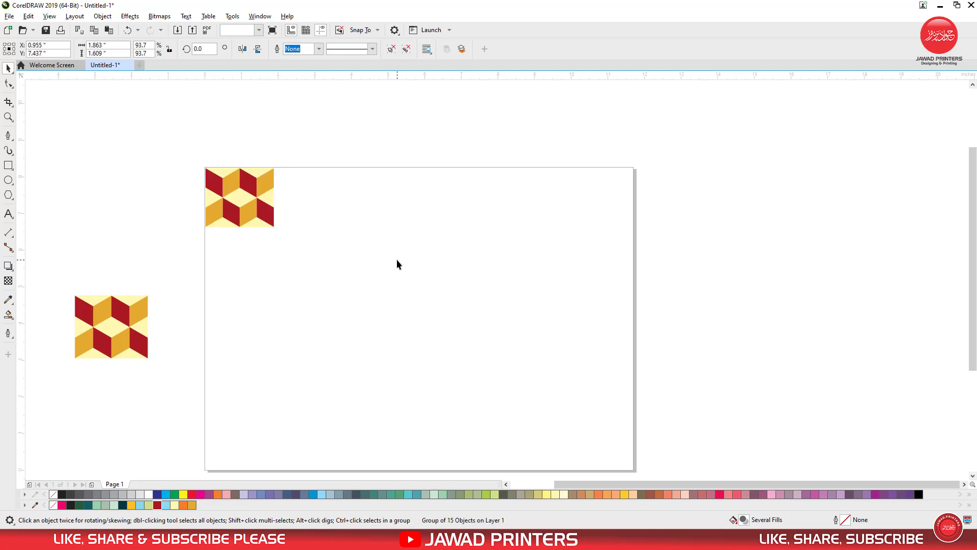
# Step: Use the Transform docker's Position settings to build a row along the page top from five tile copies, each offset 1.863 inches to the right
pyautogui.click(397, 263)
pyautogui.click(259, 17)
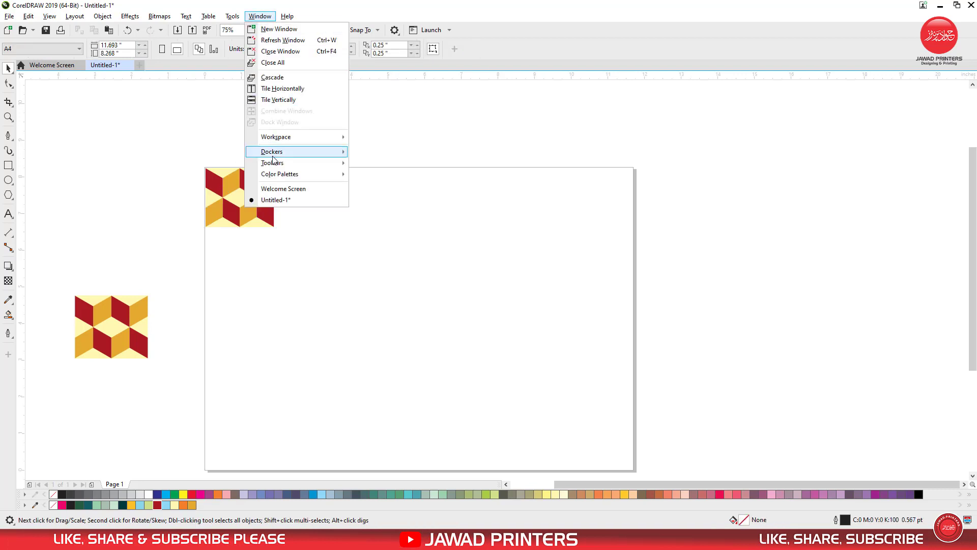
pyautogui.moveTo(272, 156)
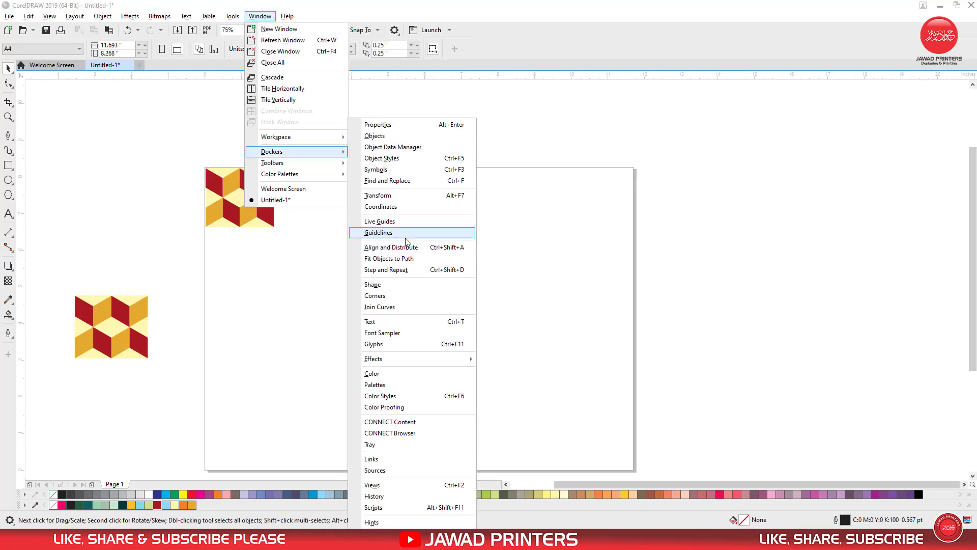
pyautogui.click(465, 196)
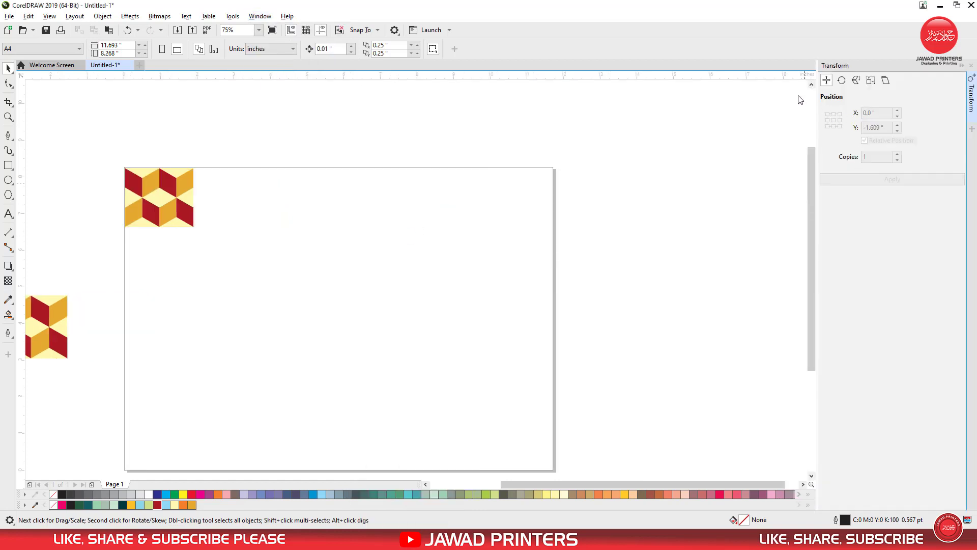
pyautogui.moveTo(261, 149); pyautogui.dragTo(127, 254)
pyautogui.click(841, 81)
pyautogui.click(826, 81)
pyautogui.click(187, 177)
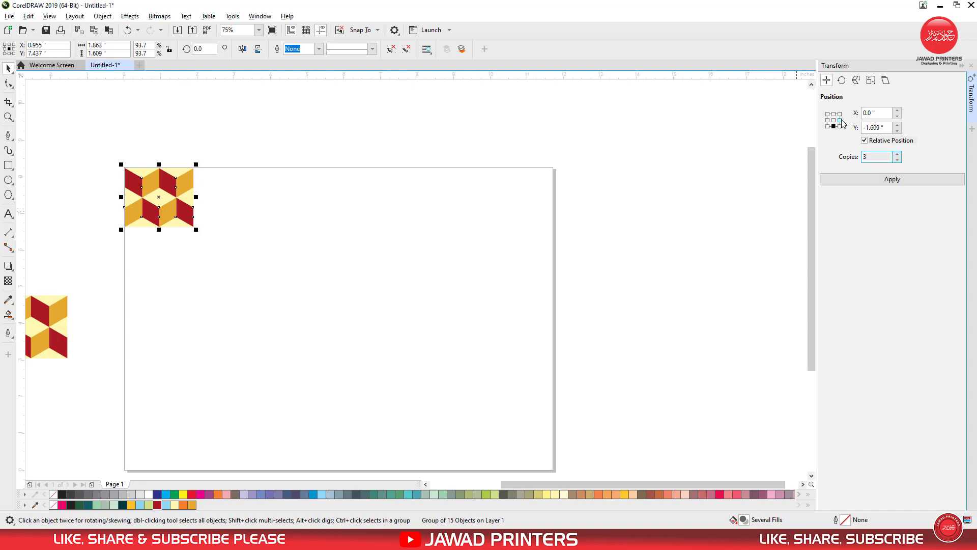
pyautogui.click(897, 155)
pyautogui.click(890, 179)
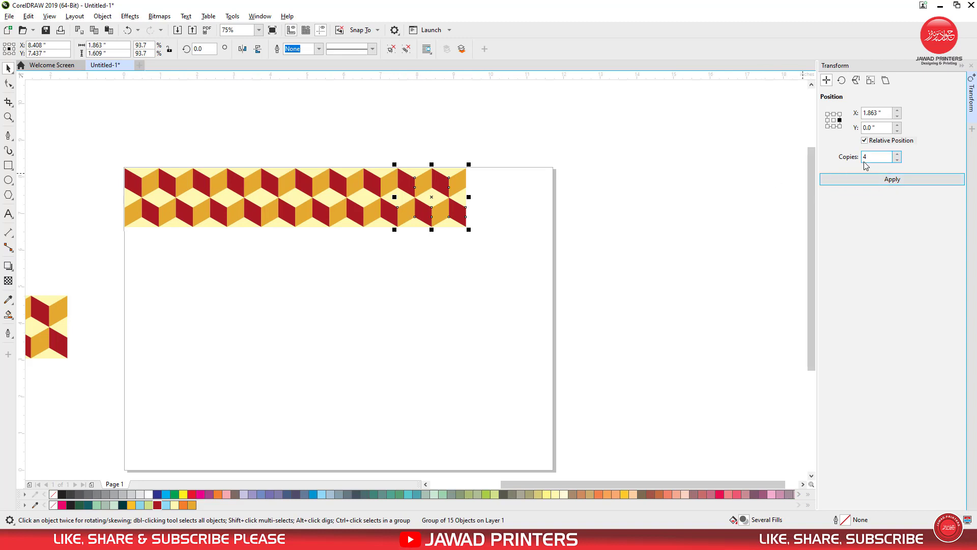
pyautogui.click(891, 181)
# Step: Select the whole tile row and create four copies of it downward with a relative vertical offset of -1.609 inches
pyautogui.moveTo(595, 157); pyautogui.dragTo(234, 239)
pyautogui.moveTo(104, 255); pyautogui.dragTo(104, 256)
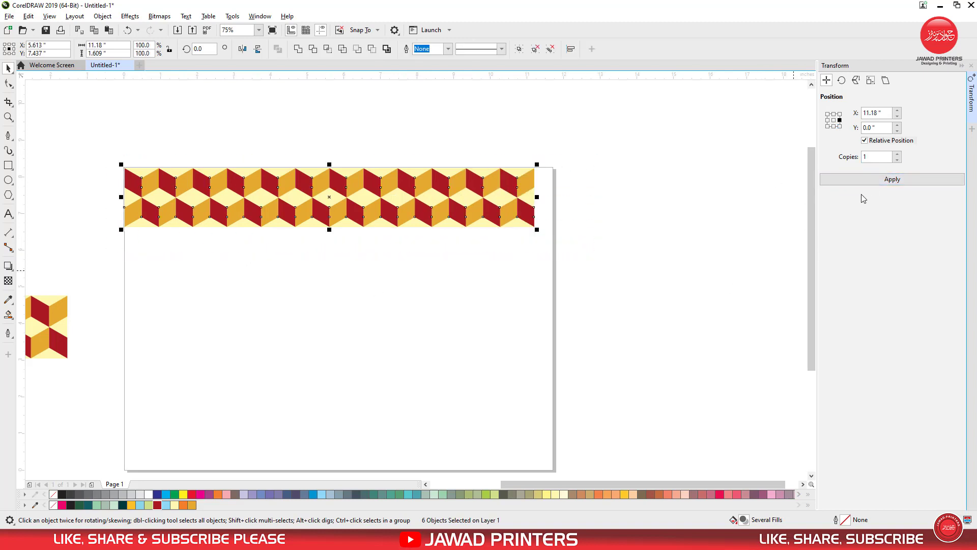
pyautogui.click(897, 162)
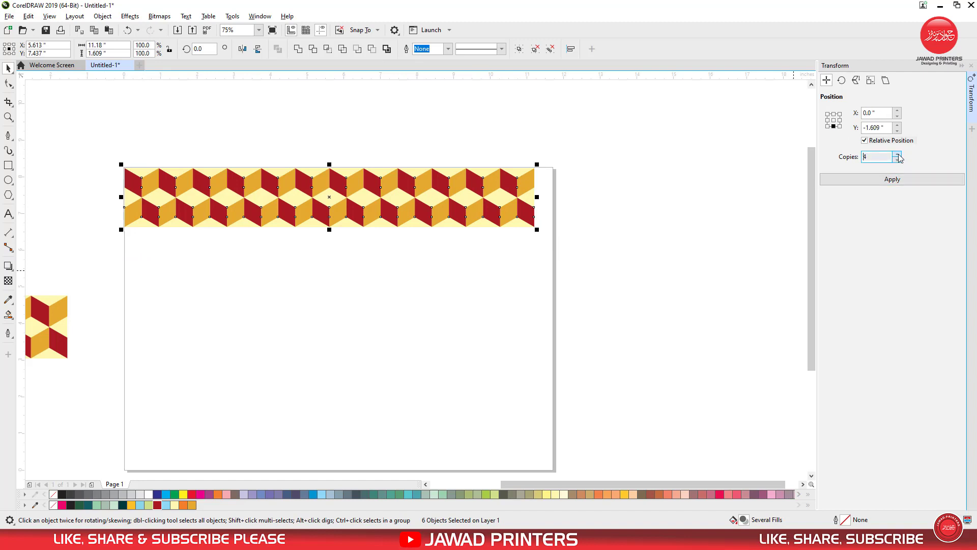
pyautogui.click(892, 179)
pyautogui.click(608, 151)
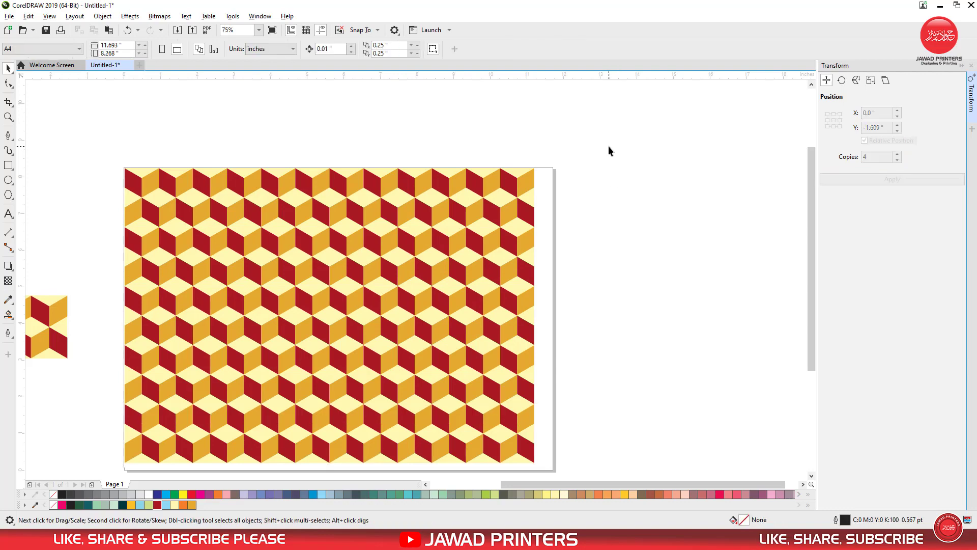
# Step: Shift the complete pattern slightly to the right to centre it horizontally on the page
pyautogui.moveTo(609, 147); pyautogui.dragTo(104, 439)
pyautogui.moveTo(421, 337); pyautogui.dragTo(430, 337)
pyautogui.click(668, 279)
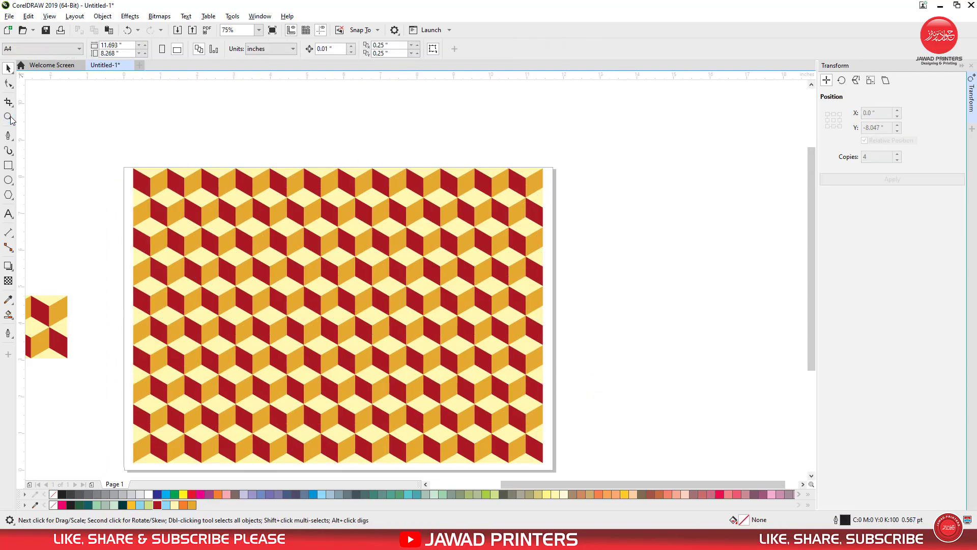
pyautogui.click(9, 117)
pyautogui.moveTo(402, 419); pyautogui.dragTo(548, 443)
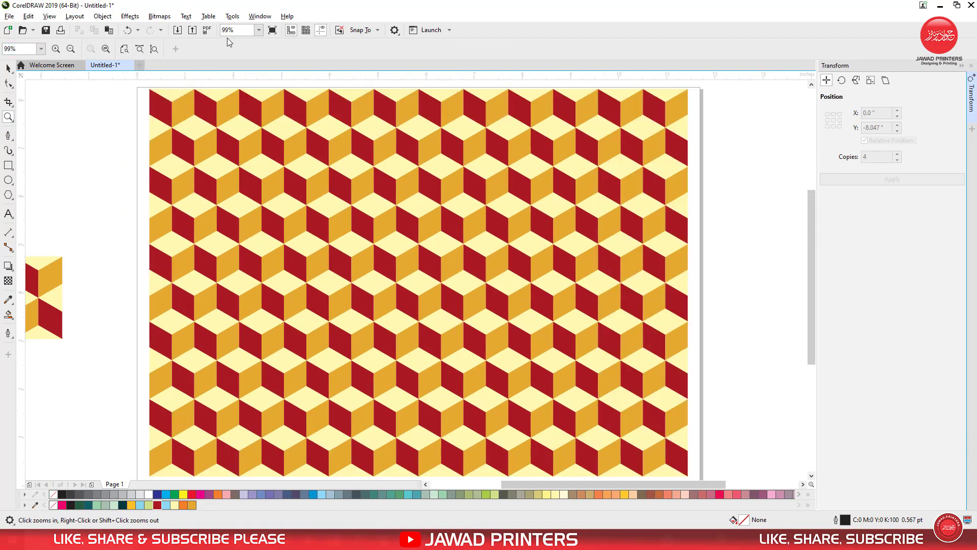